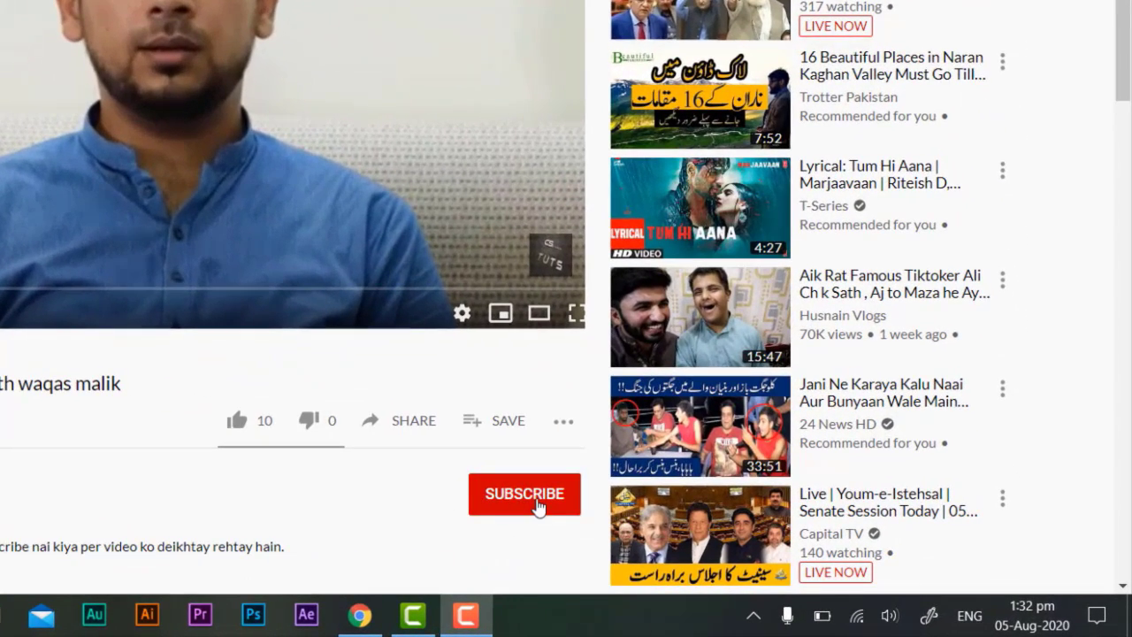
# Subscribe to the Cscience Tuts channel and set its notifications to All.
pyautogui.click(536, 503)
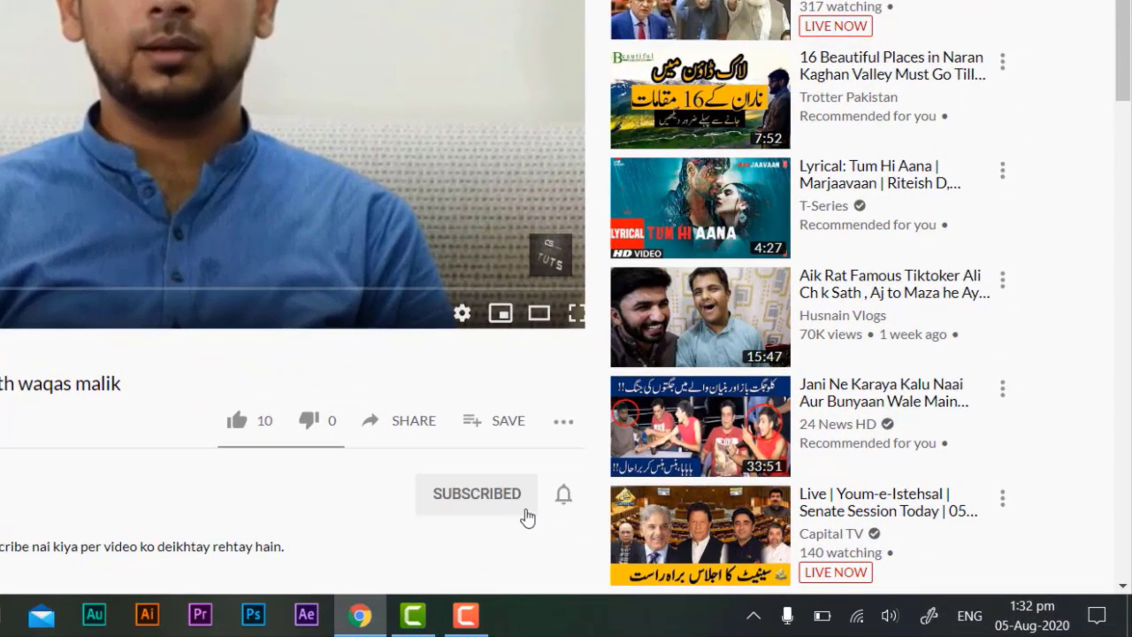
pyautogui.scroll(-1, 525, 496)
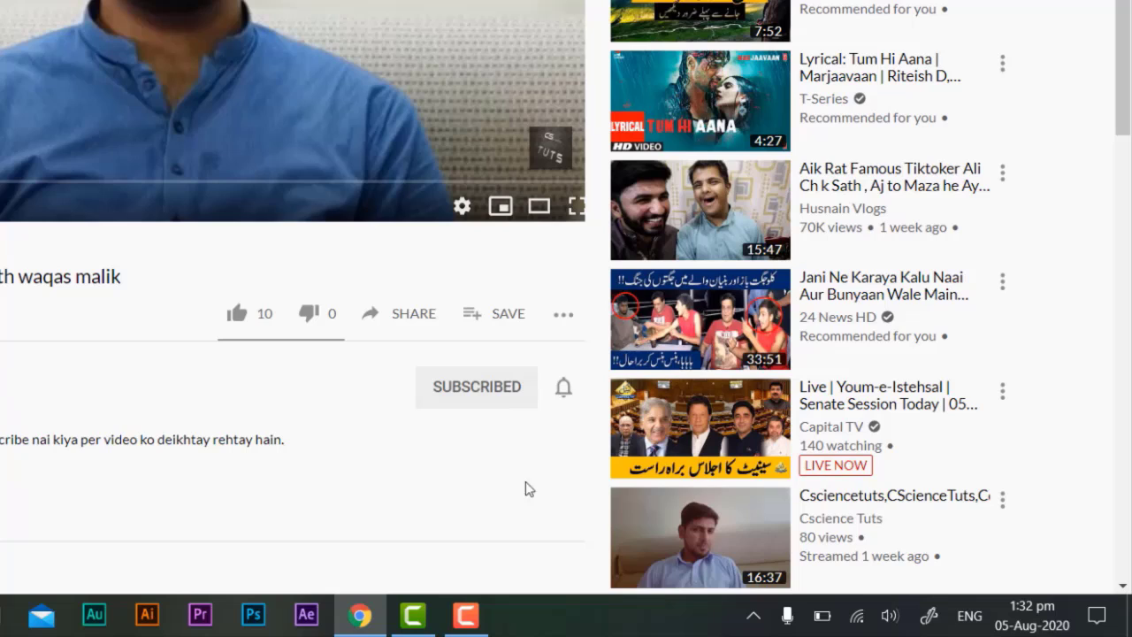
pyautogui.click(566, 390)
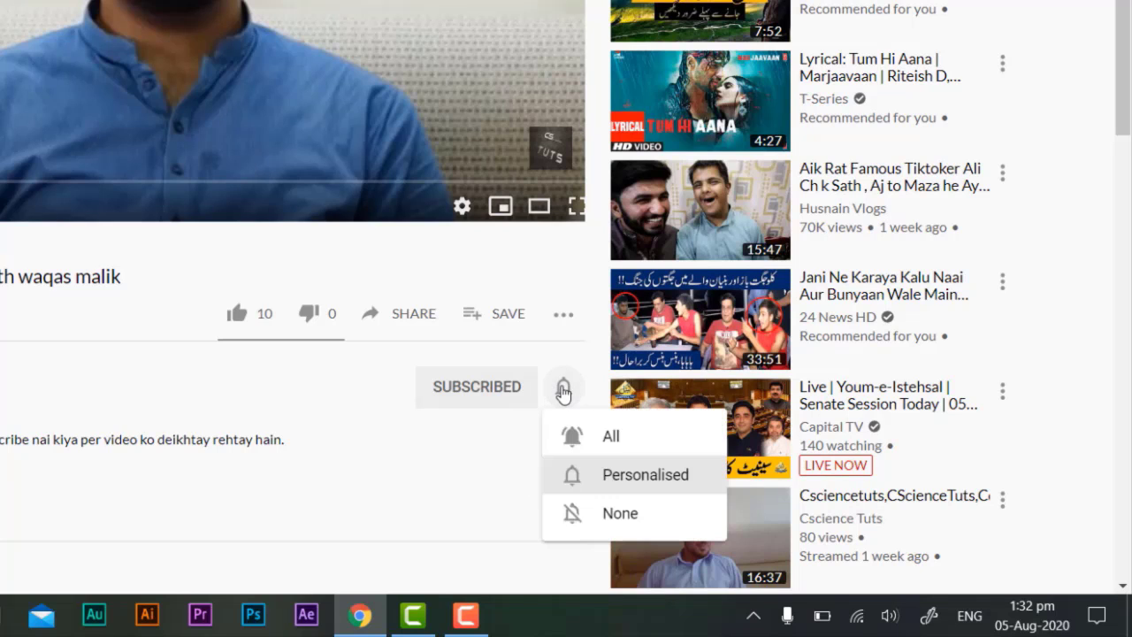
pyautogui.click(596, 444)
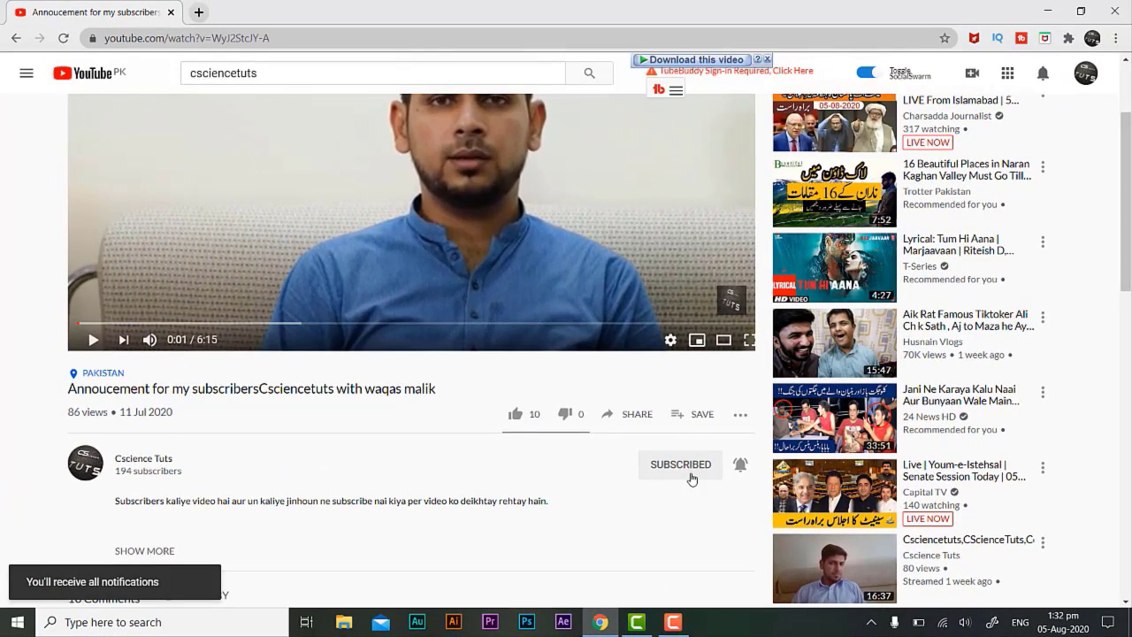
pyautogui.scroll(1, 692, 479)
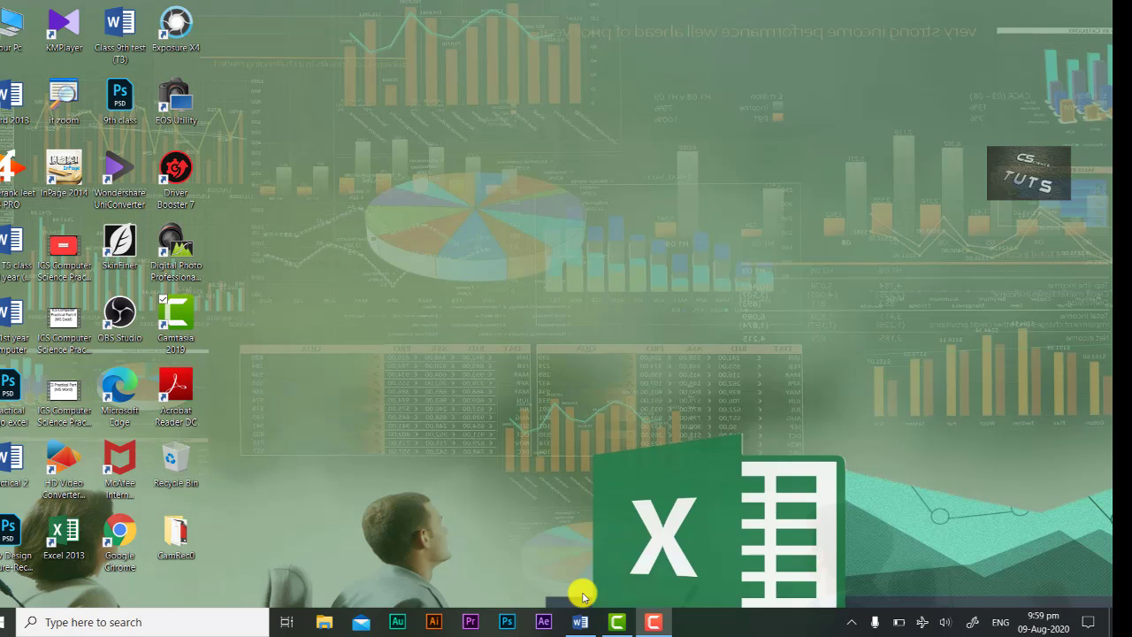
# Switch to the Word document and fill the table's empty last row with 5, 10 and 12 under the row number, Length and Width.
pyautogui.click(581, 622)
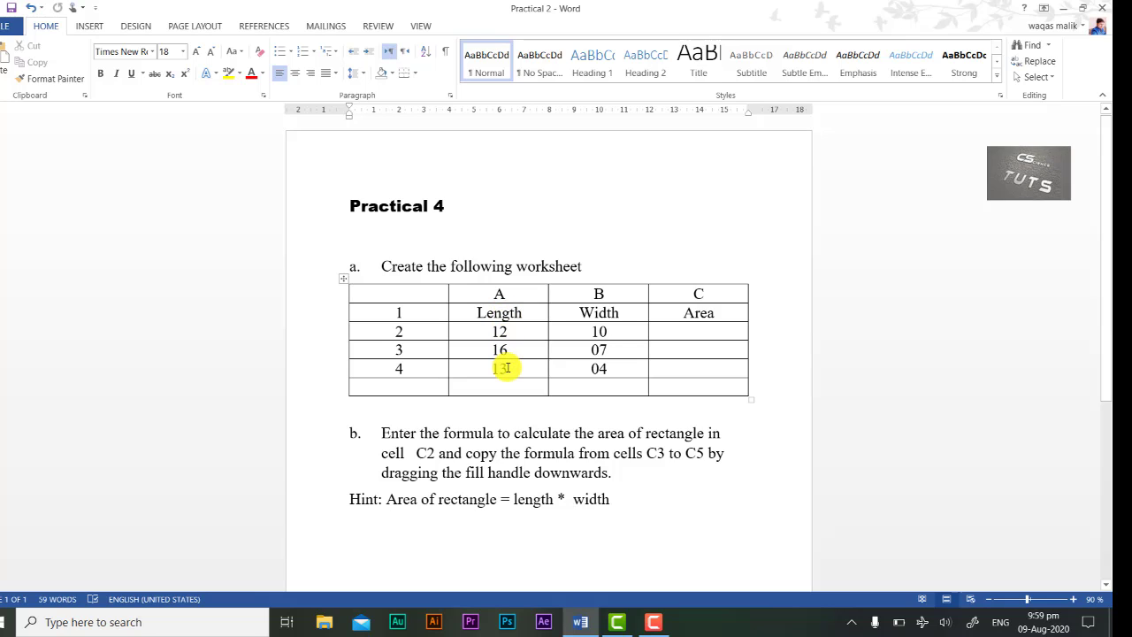
pyautogui.click(404, 383)
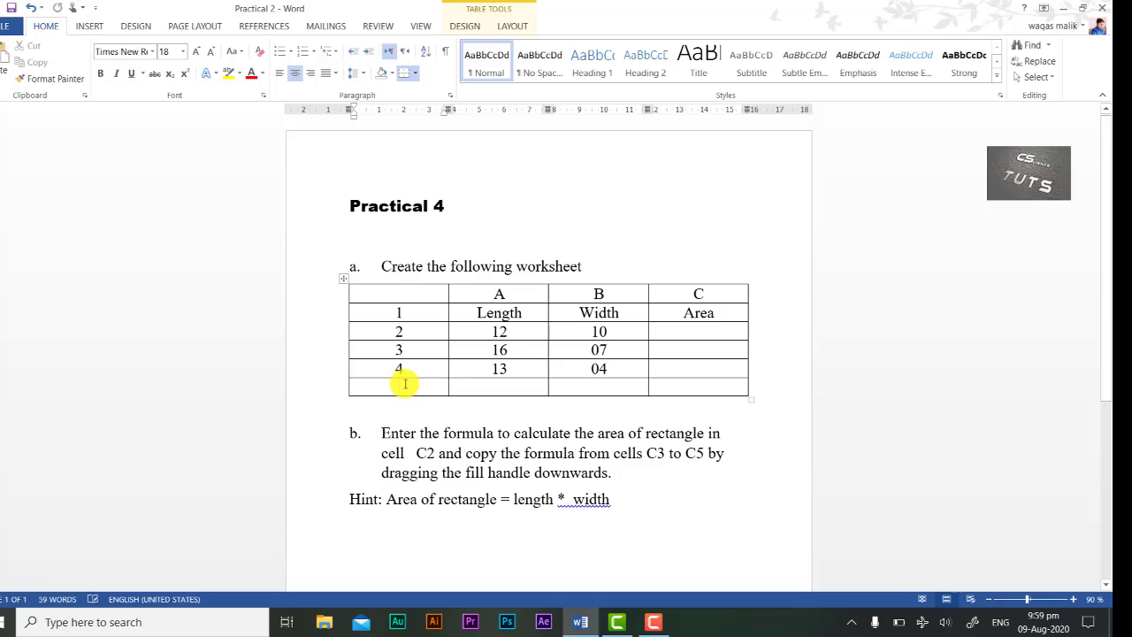
pyautogui.write('5')
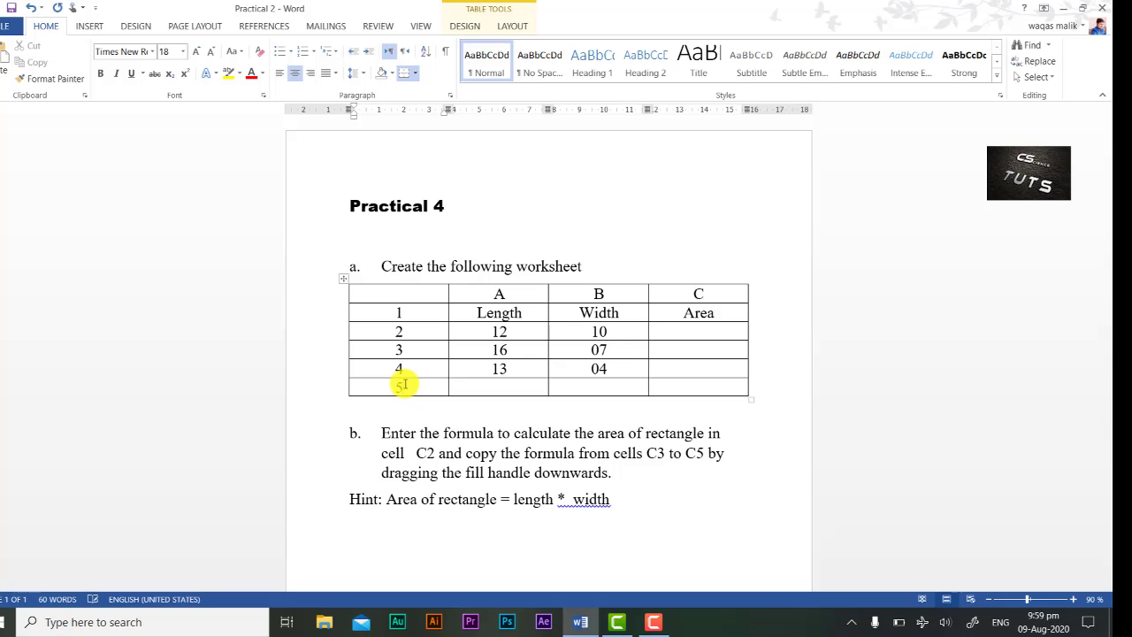
pyautogui.press('Tab')
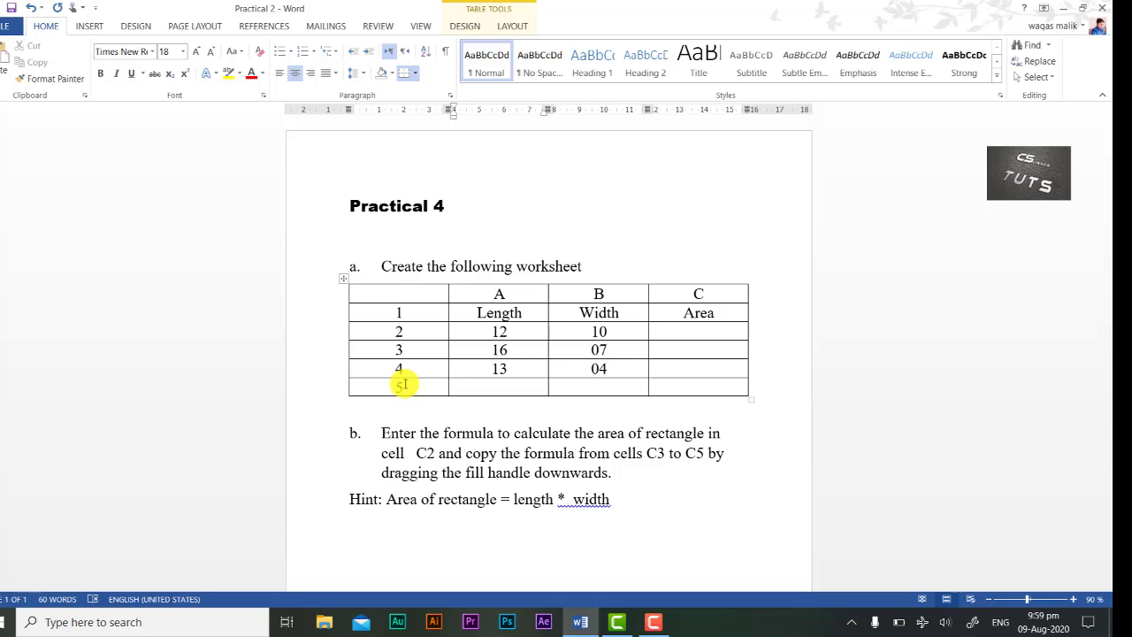
pyautogui.write('10')
pyautogui.press('Tab')
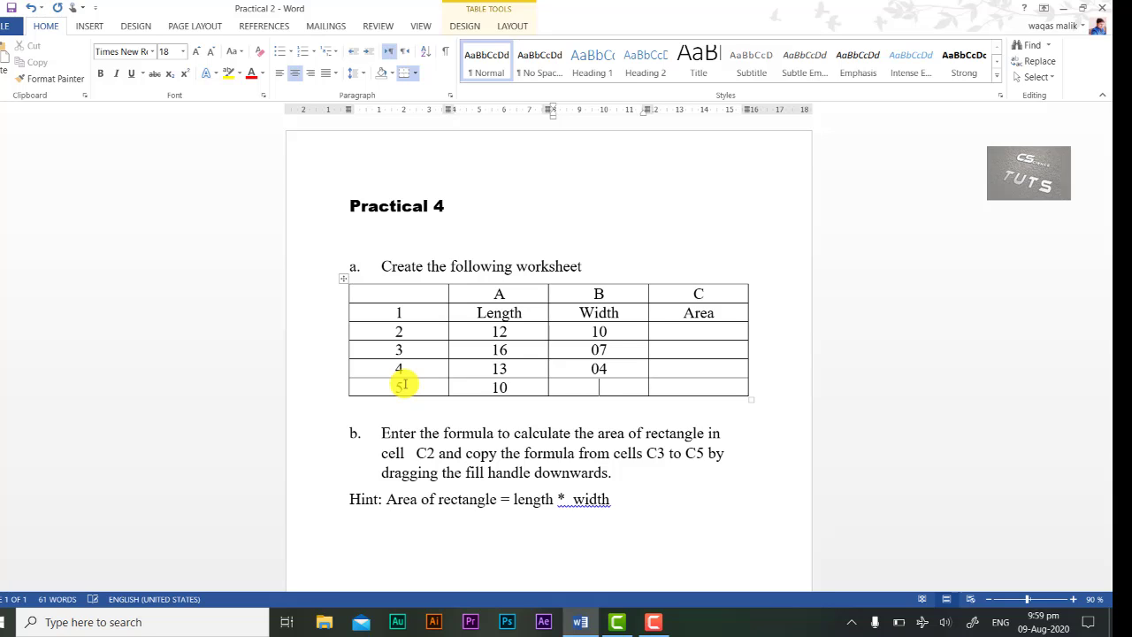
pyautogui.write('12')
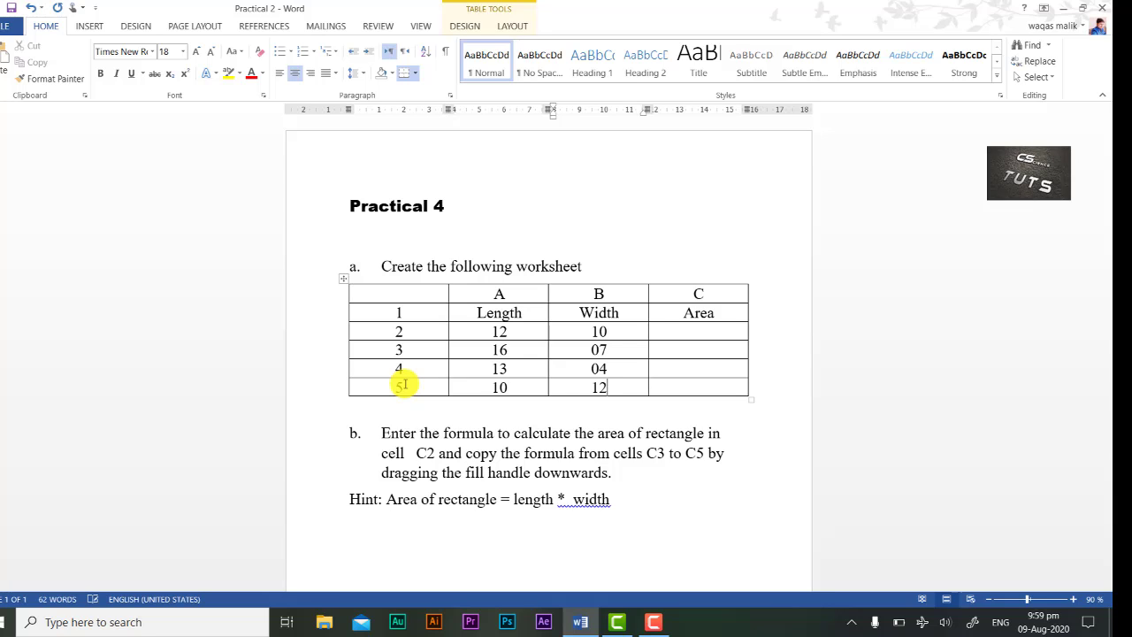
pyautogui.press('Tab')
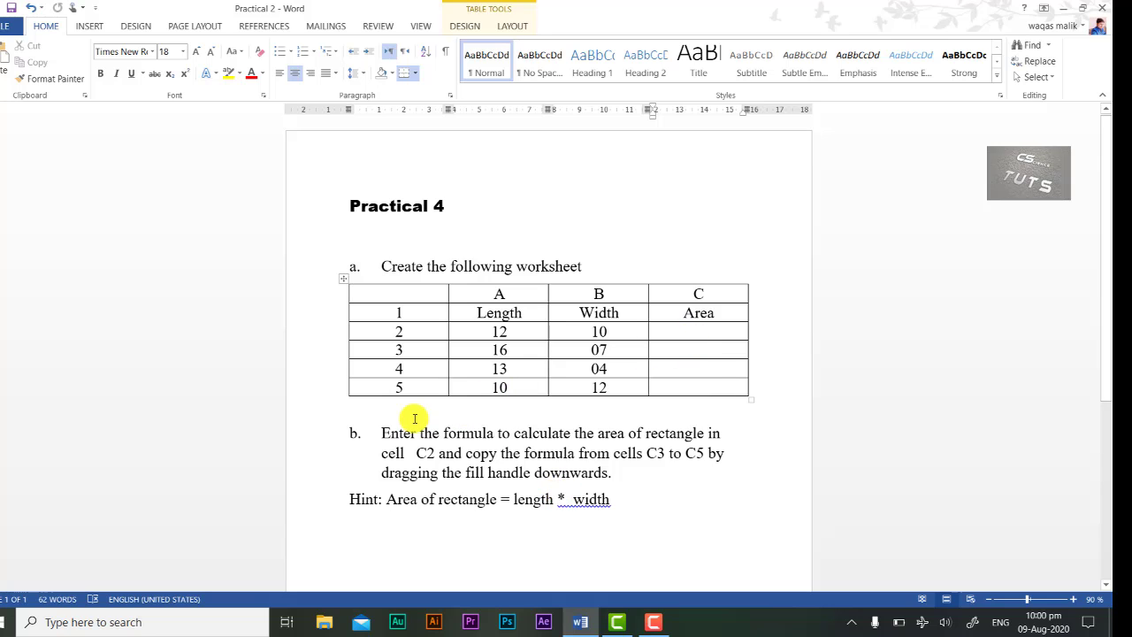
# Accept the grammar suggestion "* width" in the hint line and minimize the Word document.
pyautogui.rightClick(579, 513)
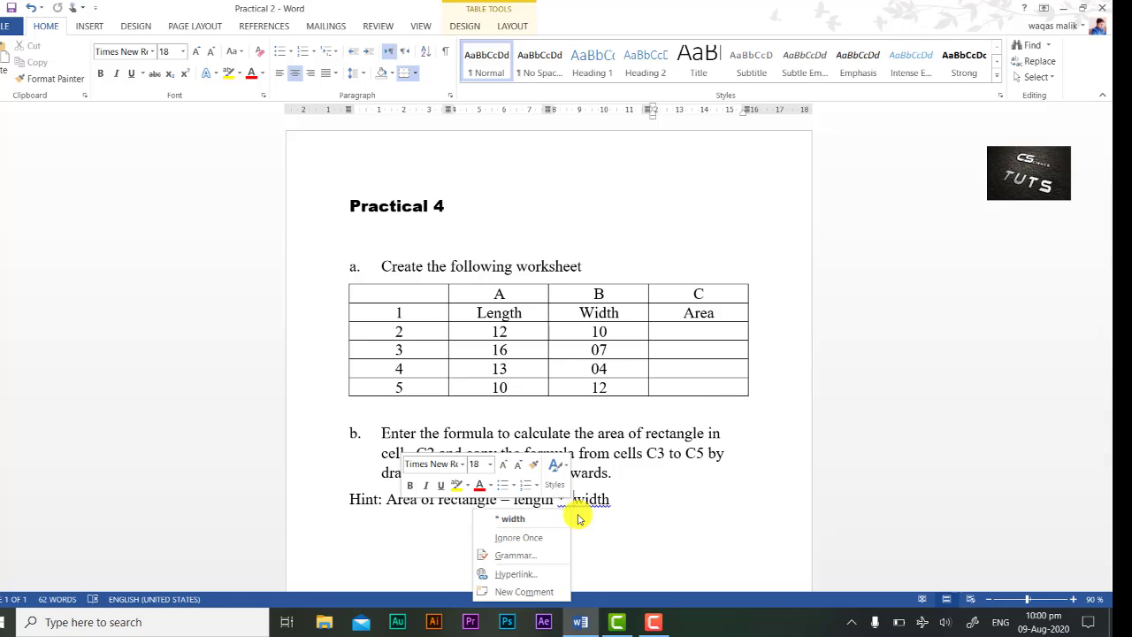
pyautogui.click(548, 520)
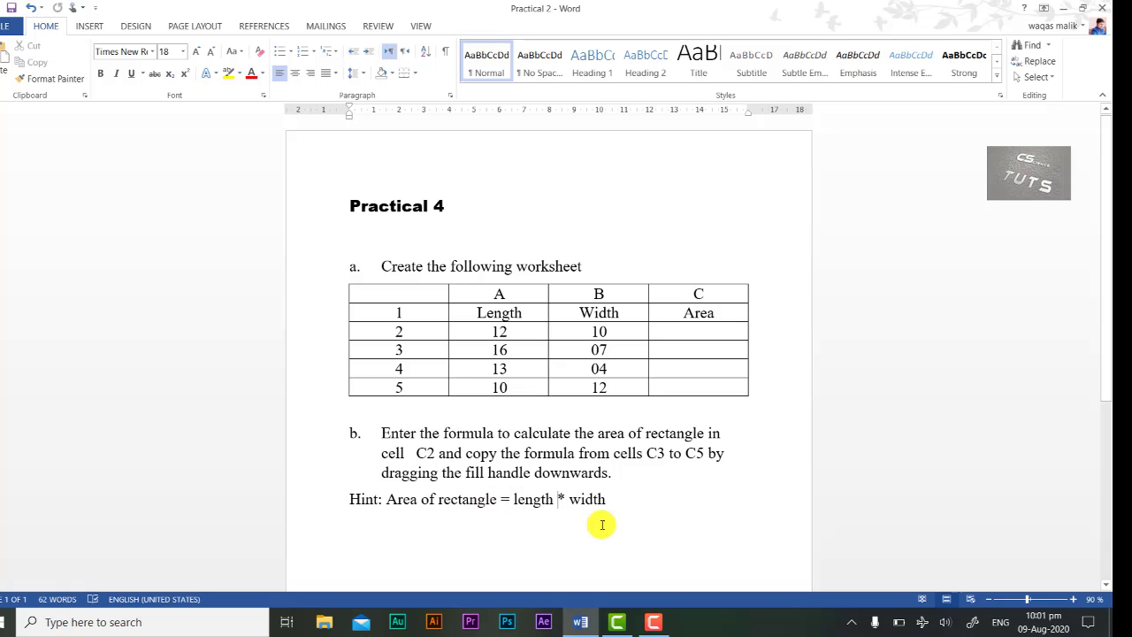
pyautogui.click(576, 619)
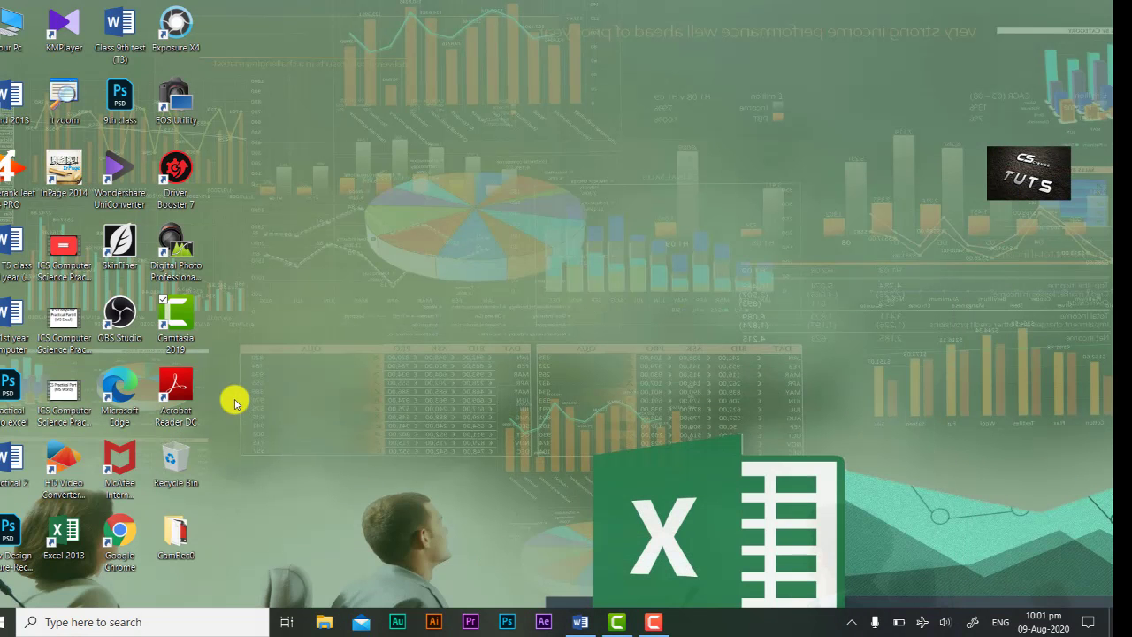
# Start Excel with a blank workbook and enlarge the sheet view to 160%.
pyautogui.doubleClick(61, 531)
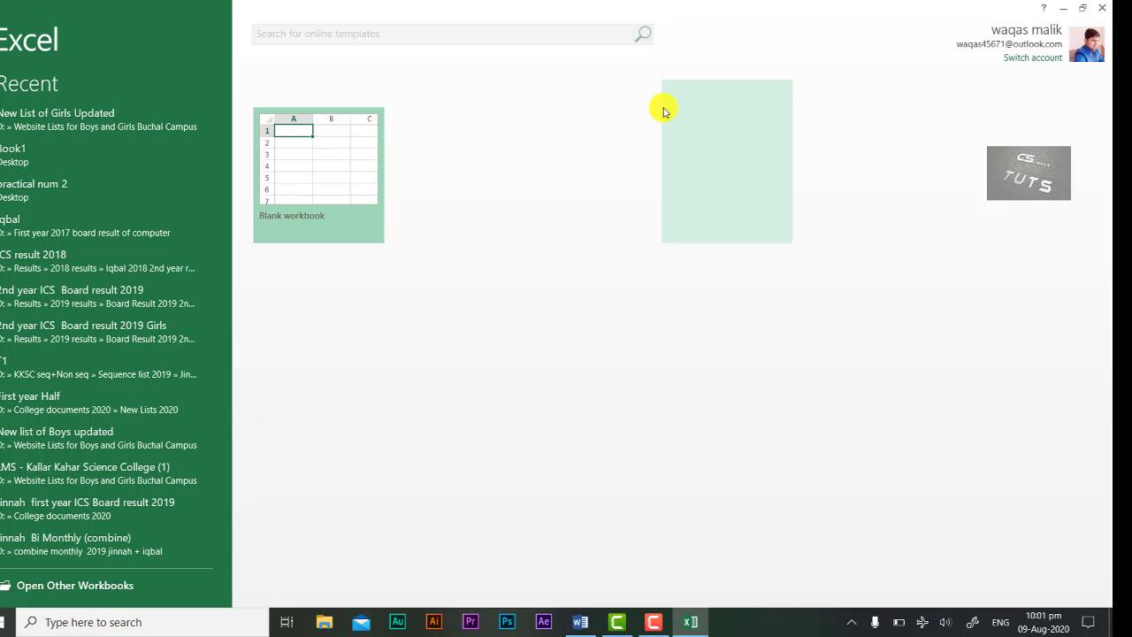
pyautogui.click(321, 174)
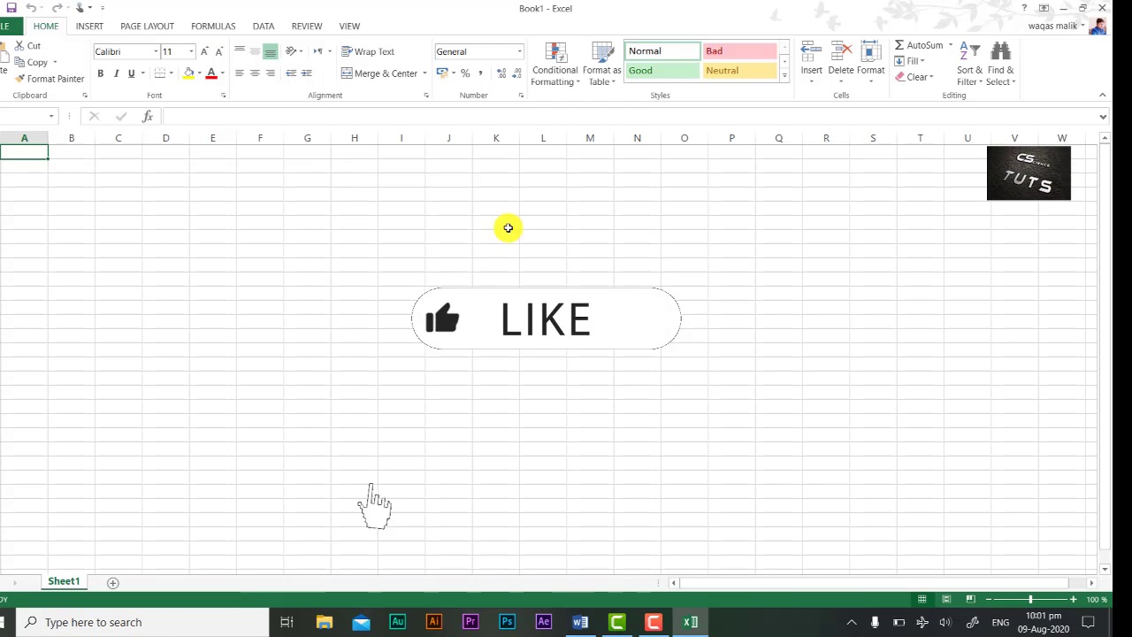
pyautogui.click(1074, 599)
pyautogui.click(1075, 598)
pyautogui.click(1075, 599)
pyautogui.click(1075, 599)
pyautogui.click(1075, 599)
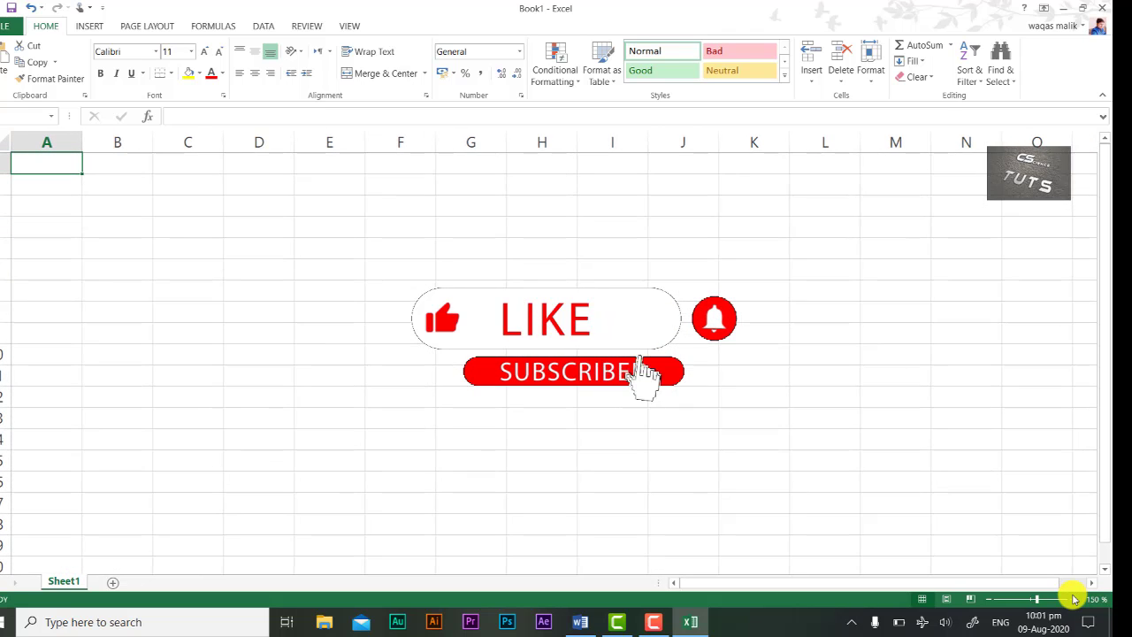
pyautogui.click(1075, 599)
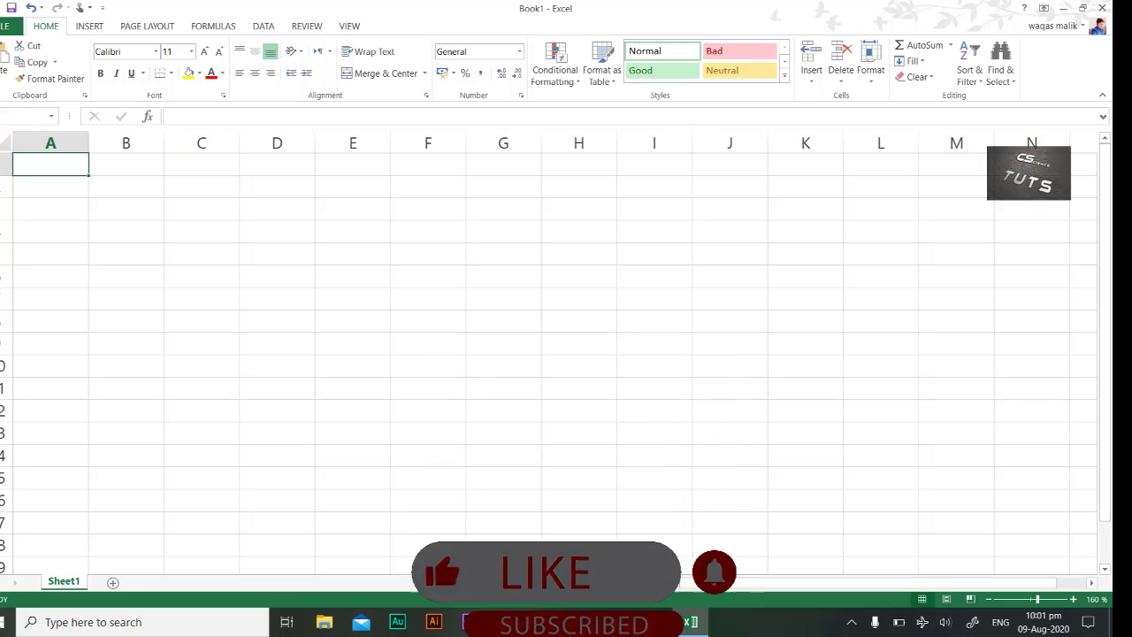
# Check the Practical 4 worksheet table in the Word document, then return to the Excel workbook.
pyautogui.click(581, 622)
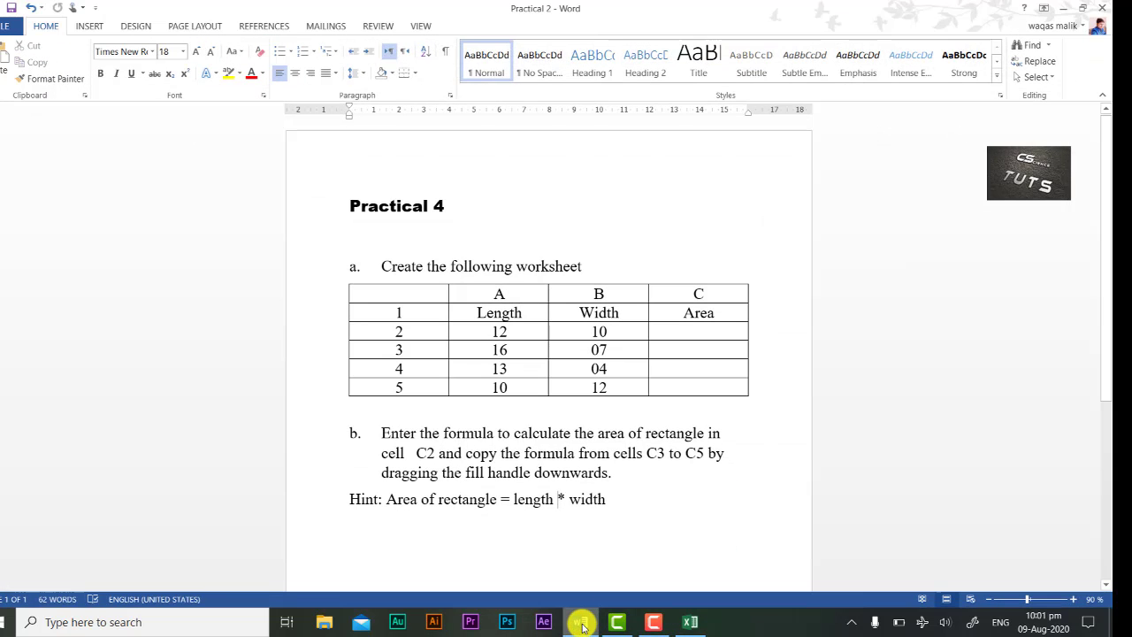
pyautogui.click(582, 624)
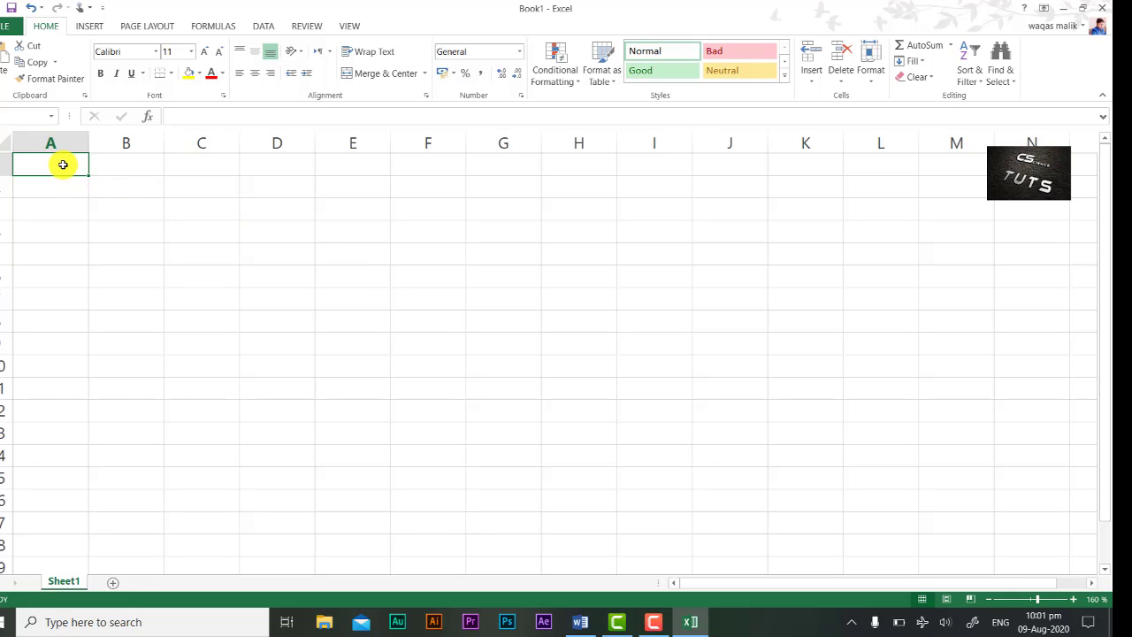
pyautogui.click(580, 622)
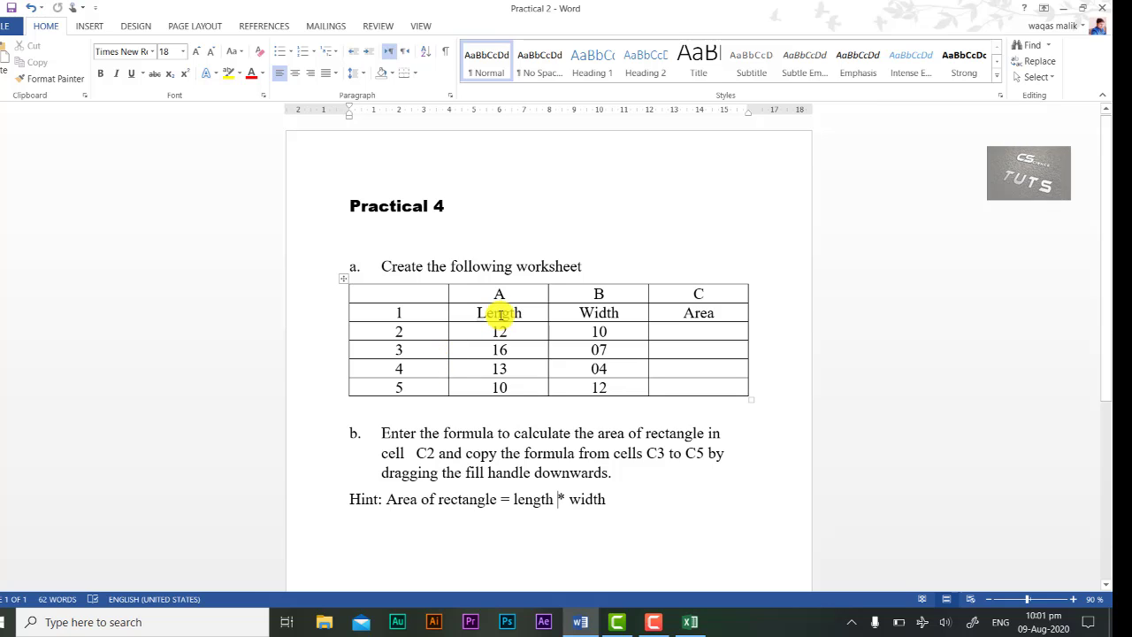
pyautogui.click(582, 624)
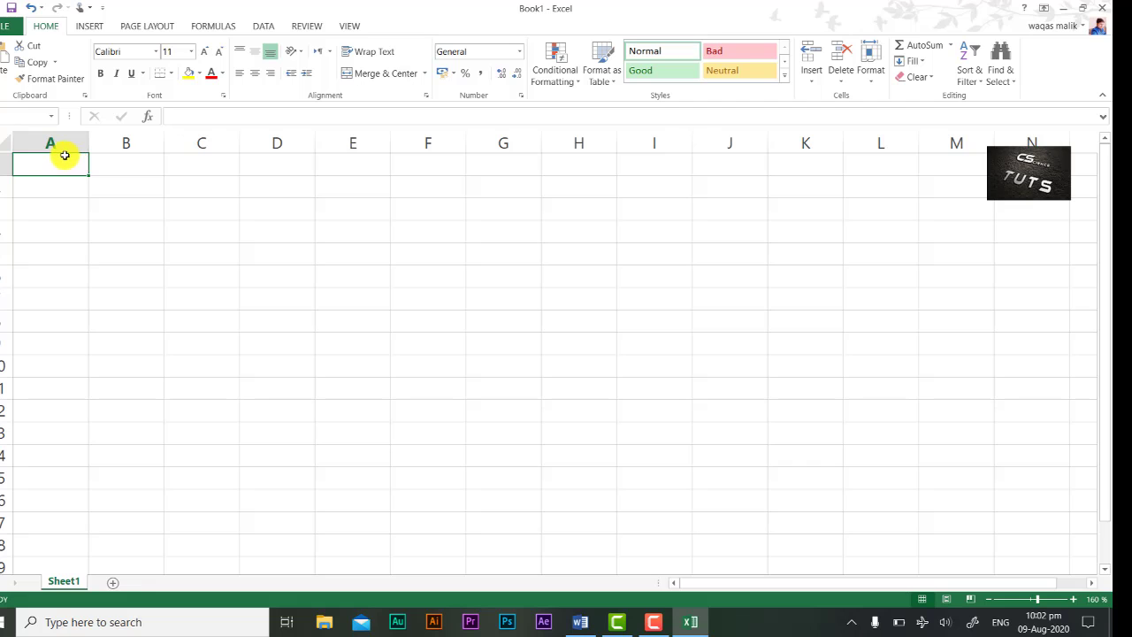
pyautogui.moveTo(62, 154); pyautogui.dragTo(218, 189)
pyautogui.click(215, 235)
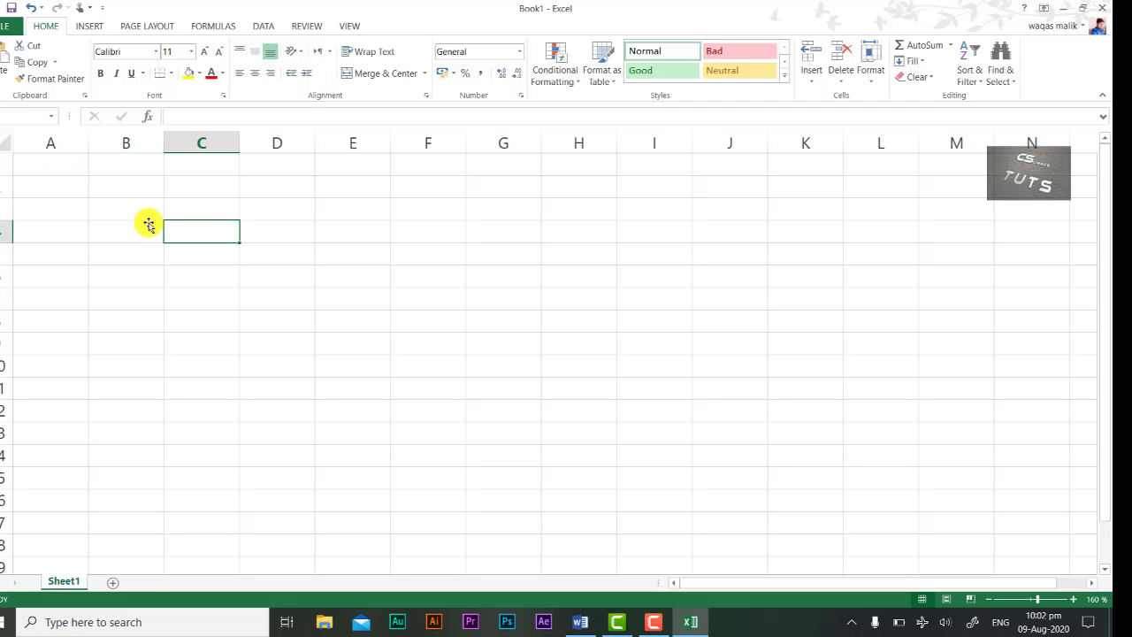
pyautogui.moveTo(64, 210); pyautogui.dragTo(205, 214)
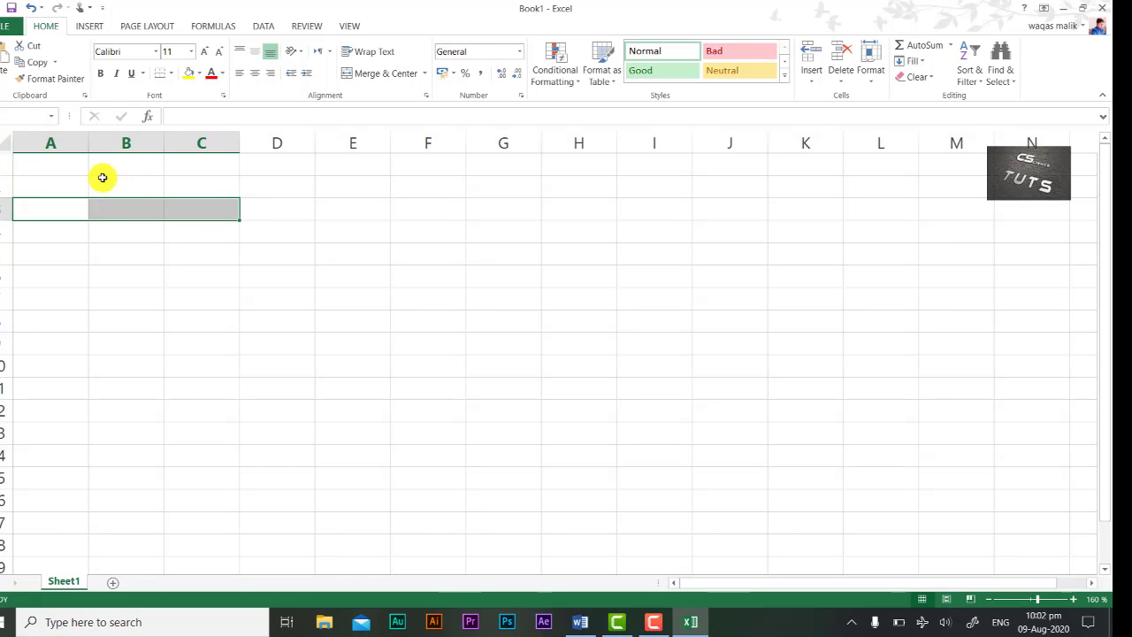
# Apply All Borders to the cell range A1:C5.
pyautogui.click(61, 167)
pyautogui.moveTo(238, 172); pyautogui.dragTo(230, 245)
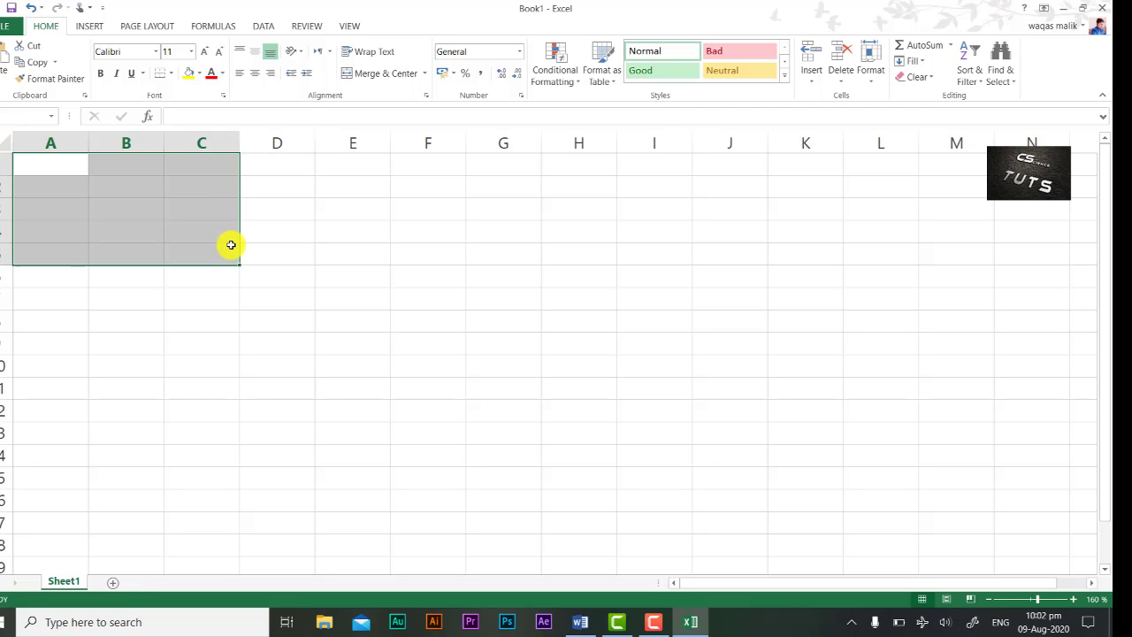
pyautogui.click(172, 76)
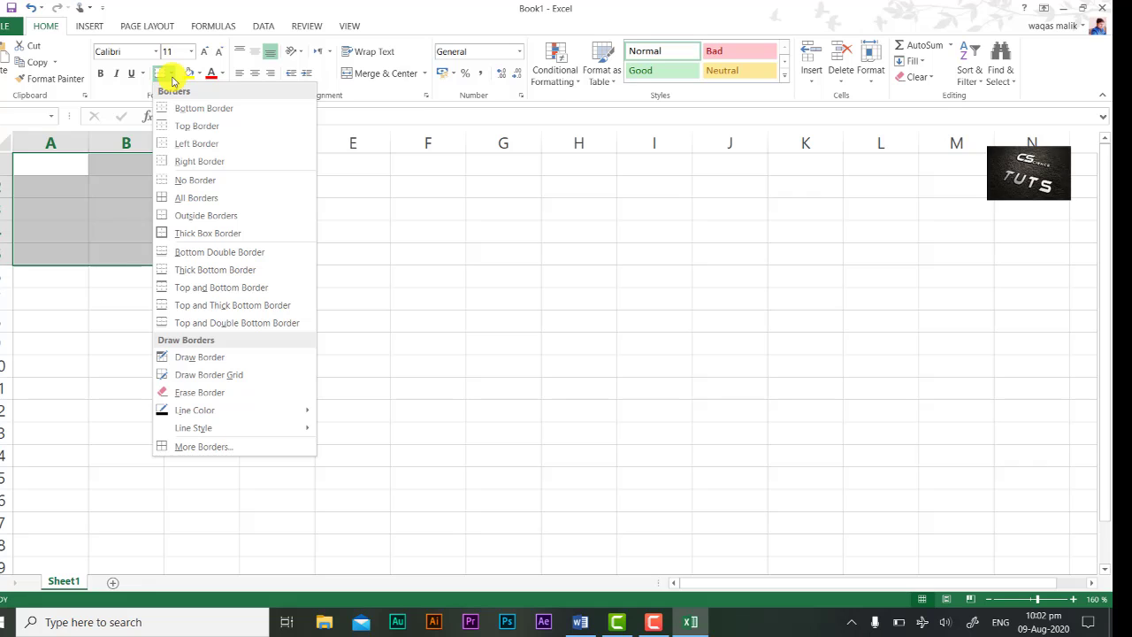
pyautogui.click(194, 198)
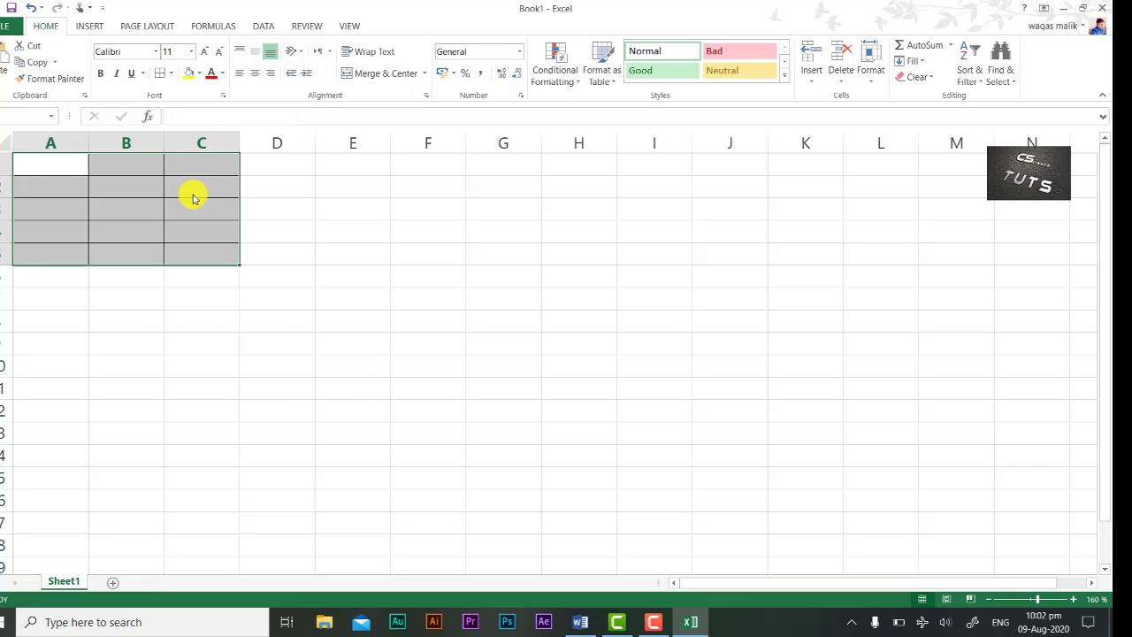
pyautogui.click(197, 296)
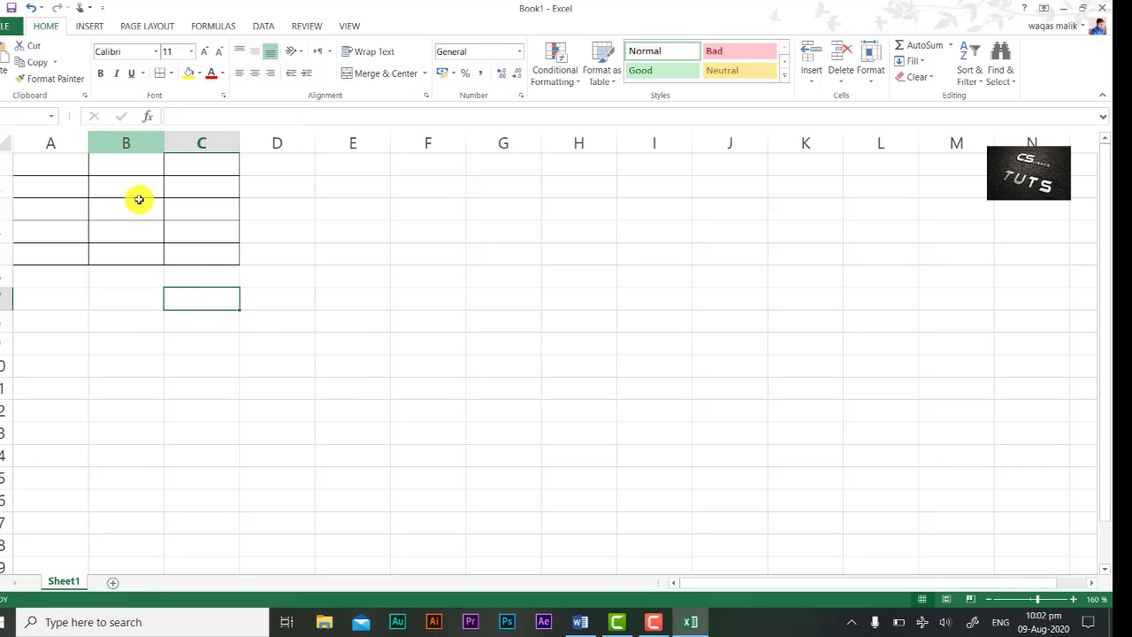
# Enter the column headers lenth, width and area in cells A1, B1 and C1.
pyautogui.click(62, 167)
pyautogui.click(578, 619)
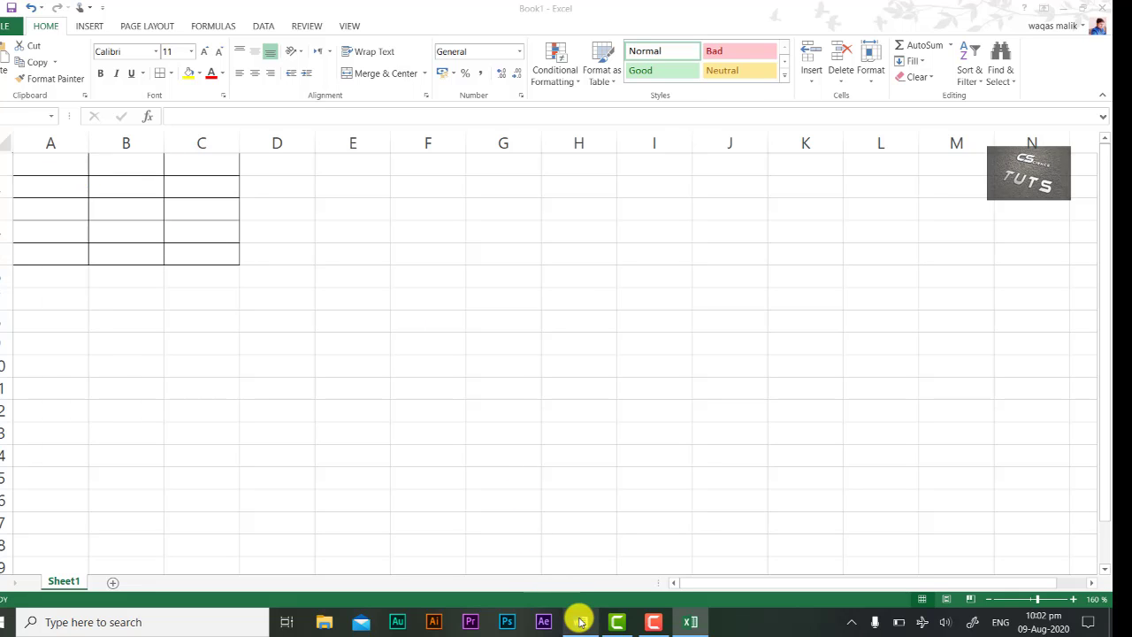
pyautogui.click(578, 619)
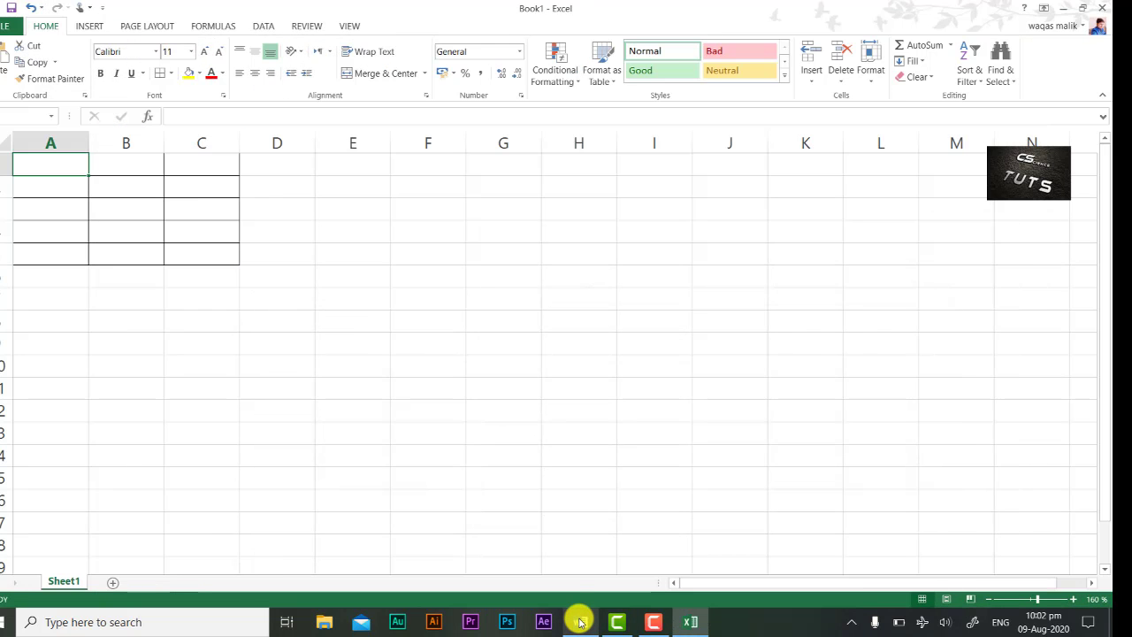
pyautogui.write('len')
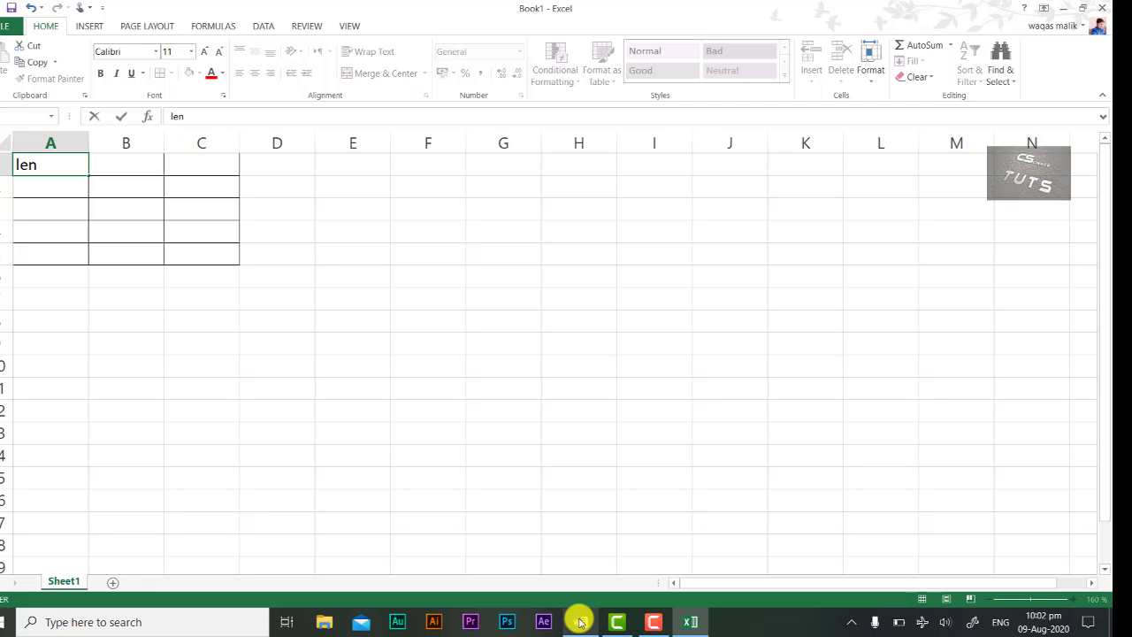
pyautogui.write('th')
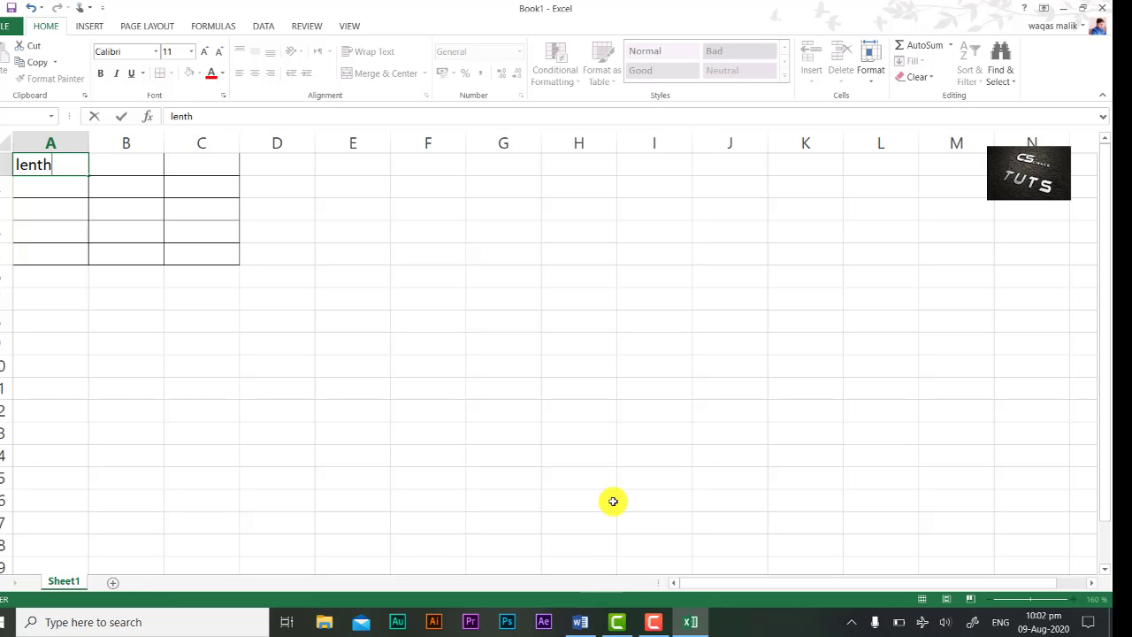
pyautogui.press('Tab')
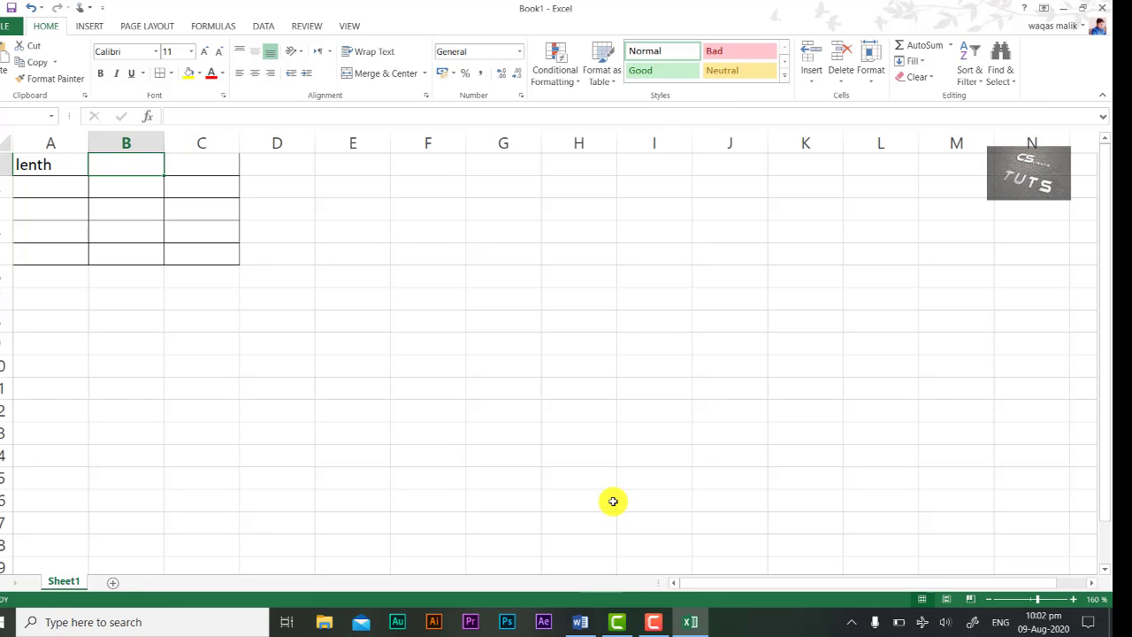
pyautogui.write('wi')
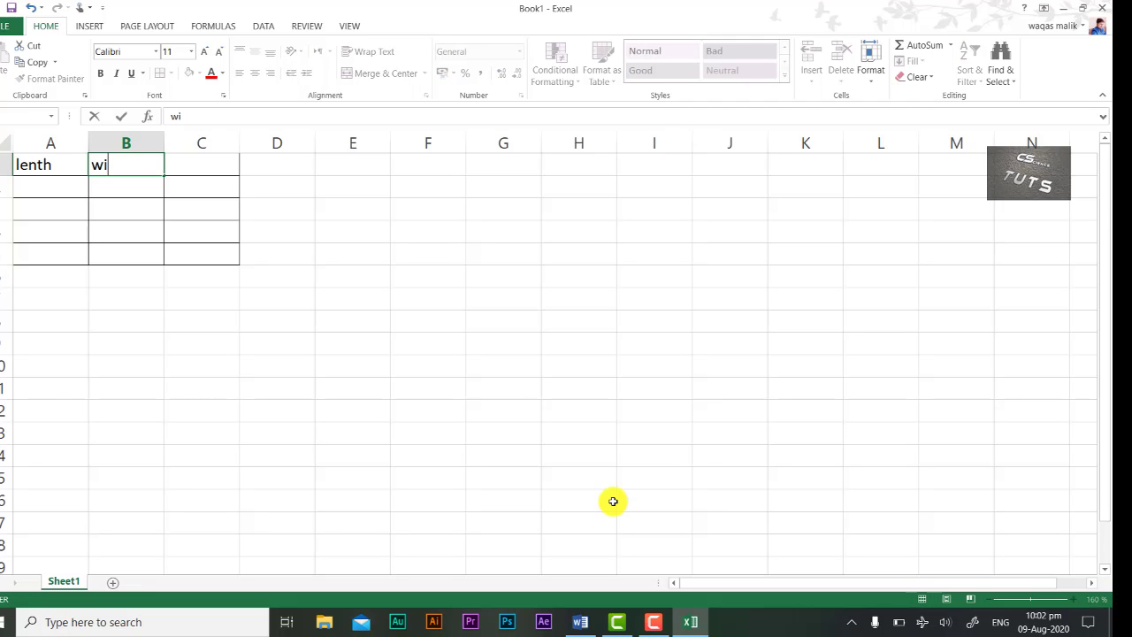
pyautogui.write('dth')
pyautogui.press('Tab')
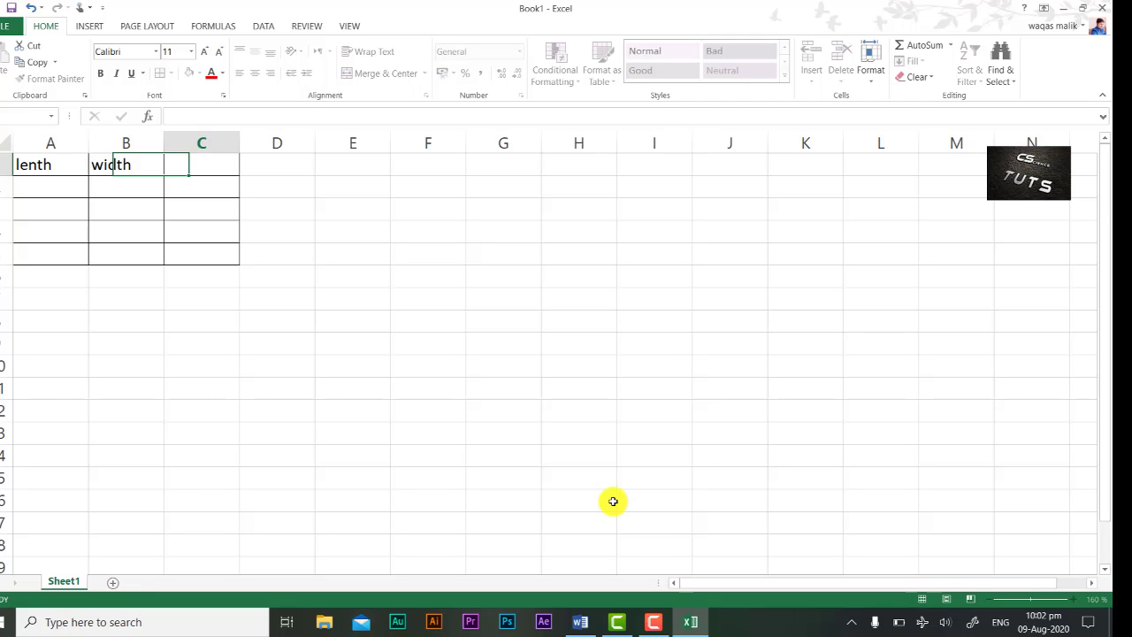
pyautogui.write('area')
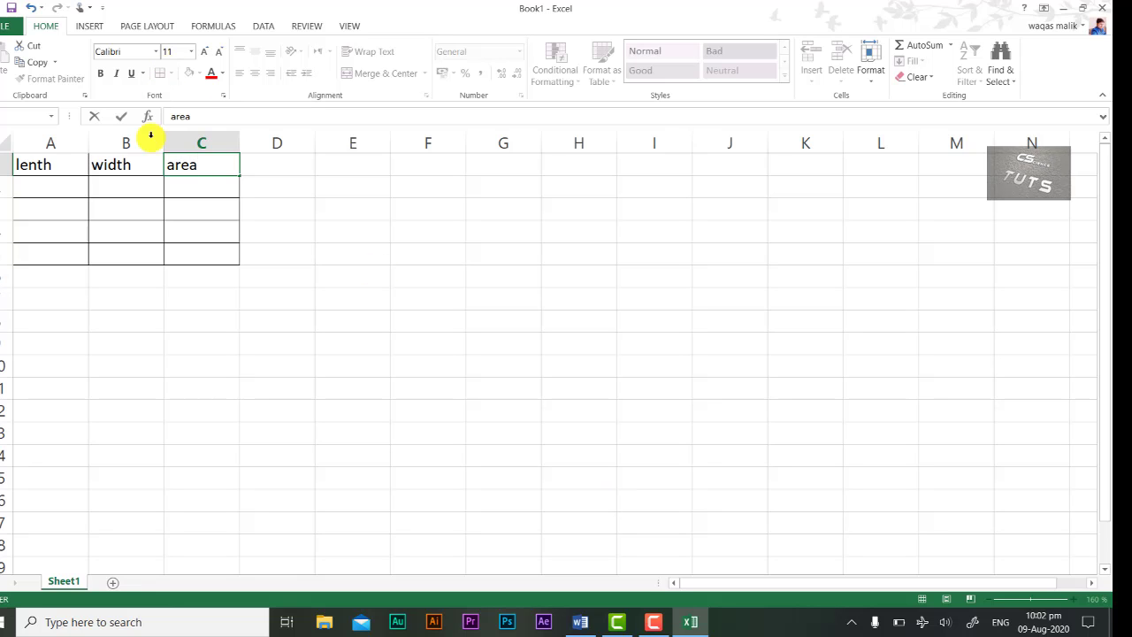
pyautogui.click(54, 171)
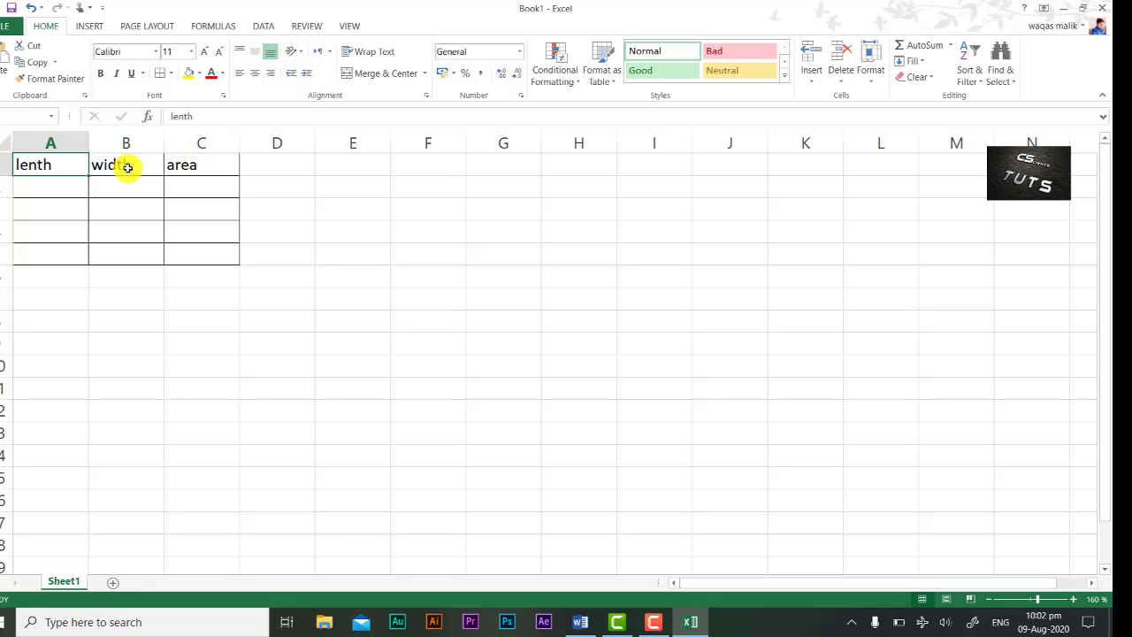
pyautogui.click(190, 187)
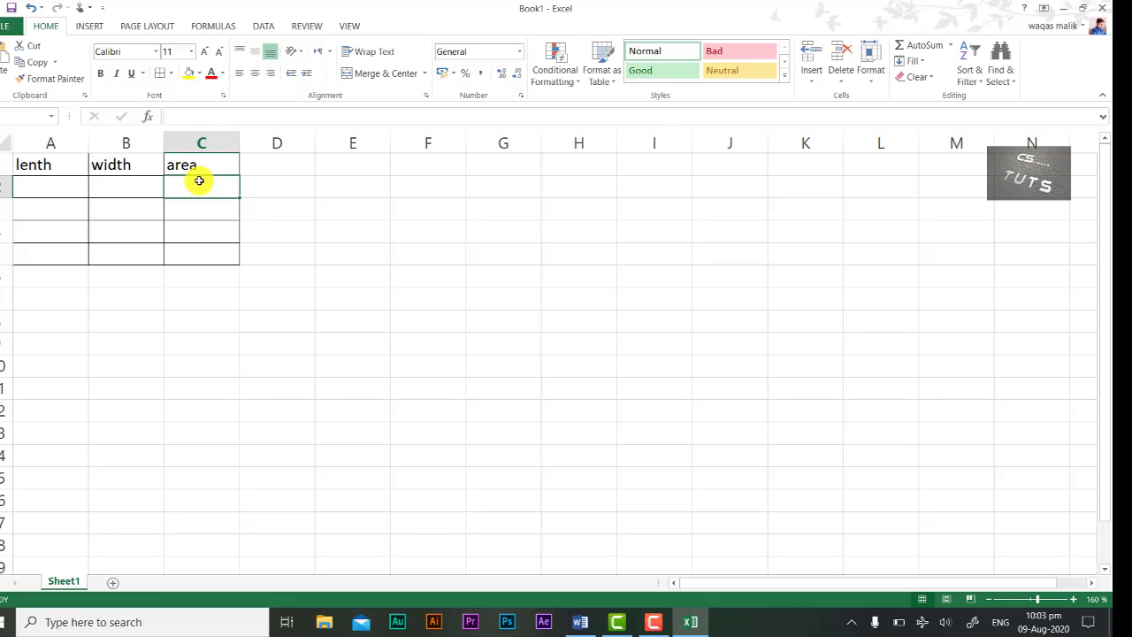
# Correct the header in cell A1 to length.
pyautogui.click(62, 162)
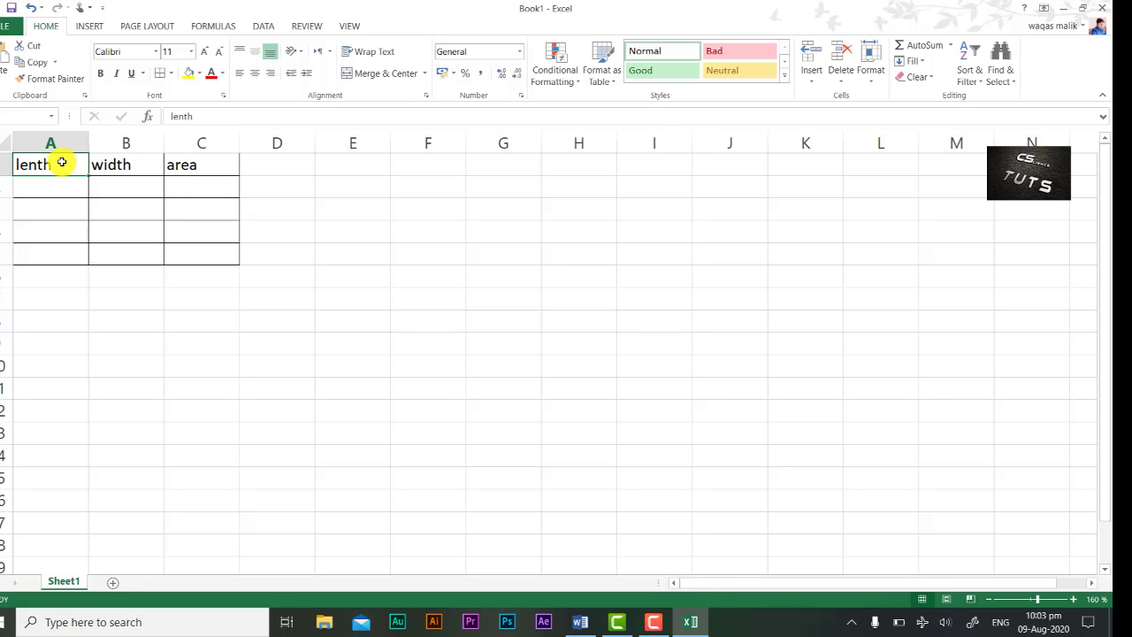
pyautogui.write('len')
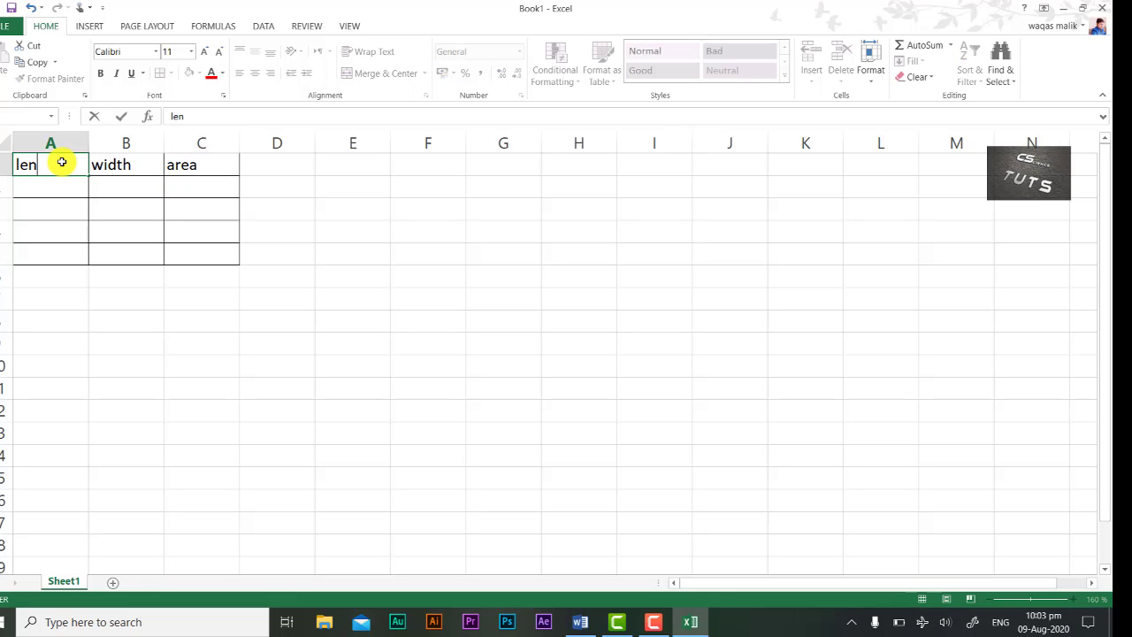
pyautogui.write('gth')
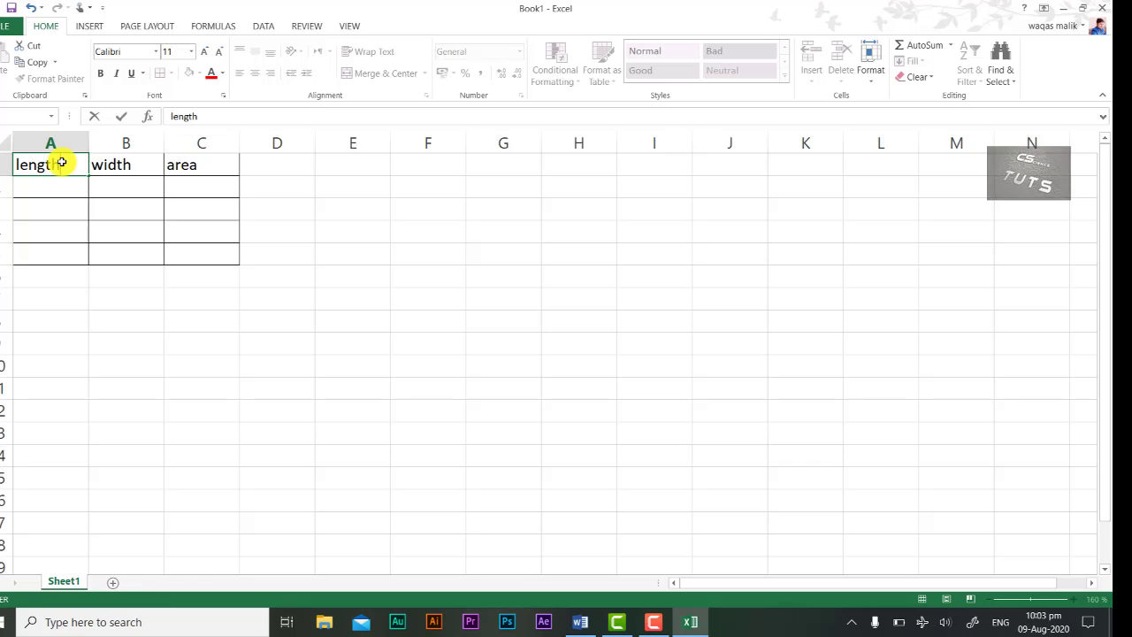
pyautogui.click(69, 184)
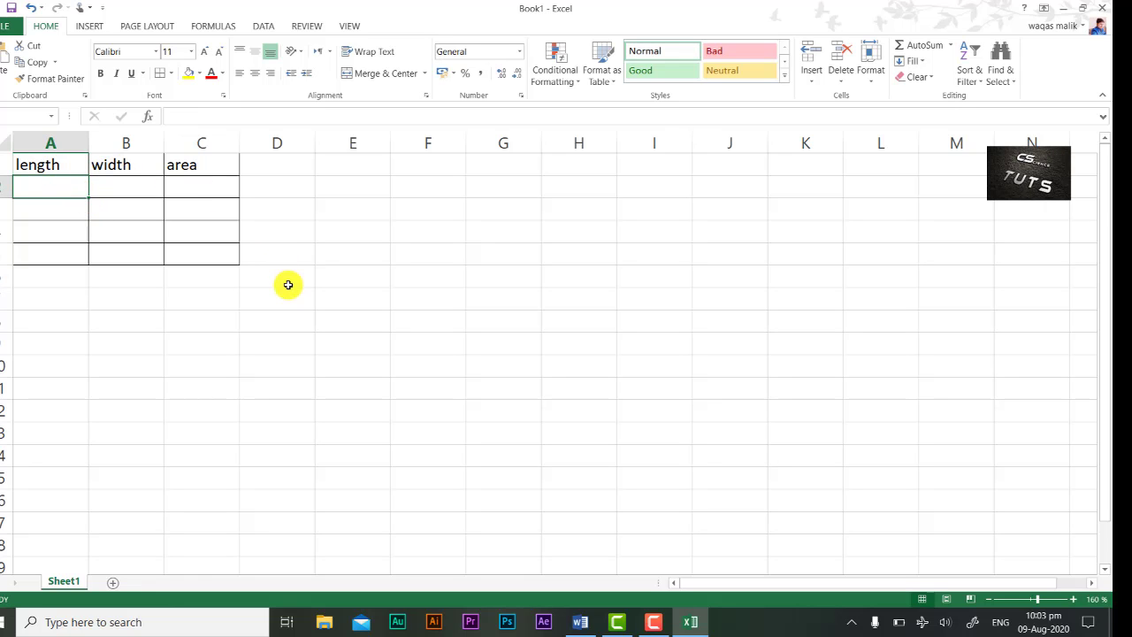
# Check the Word worksheet table, return to Excel and enter the lengths 10, 12, 14 and 16 in cells A2 to A5.
pyautogui.click(584, 622)
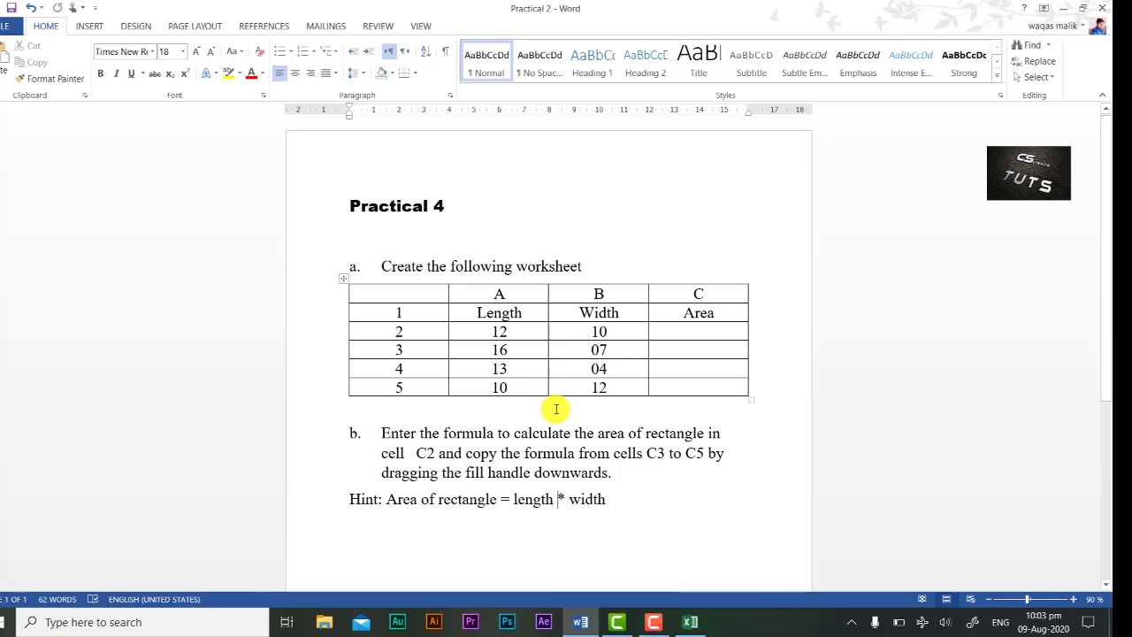
pyautogui.click(588, 621)
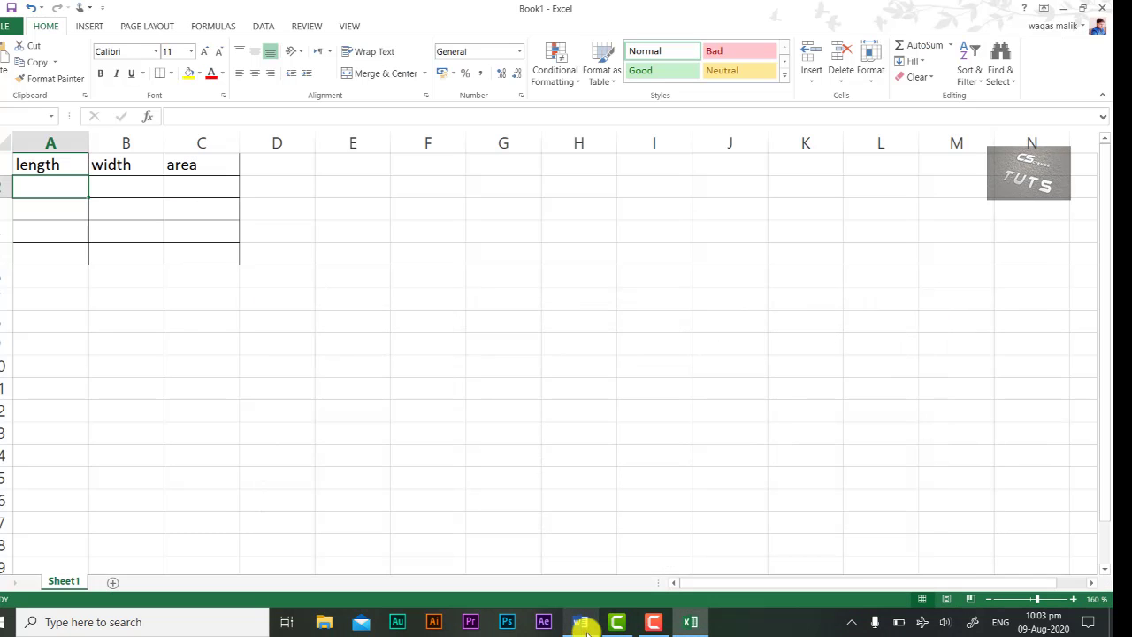
pyautogui.write('10')
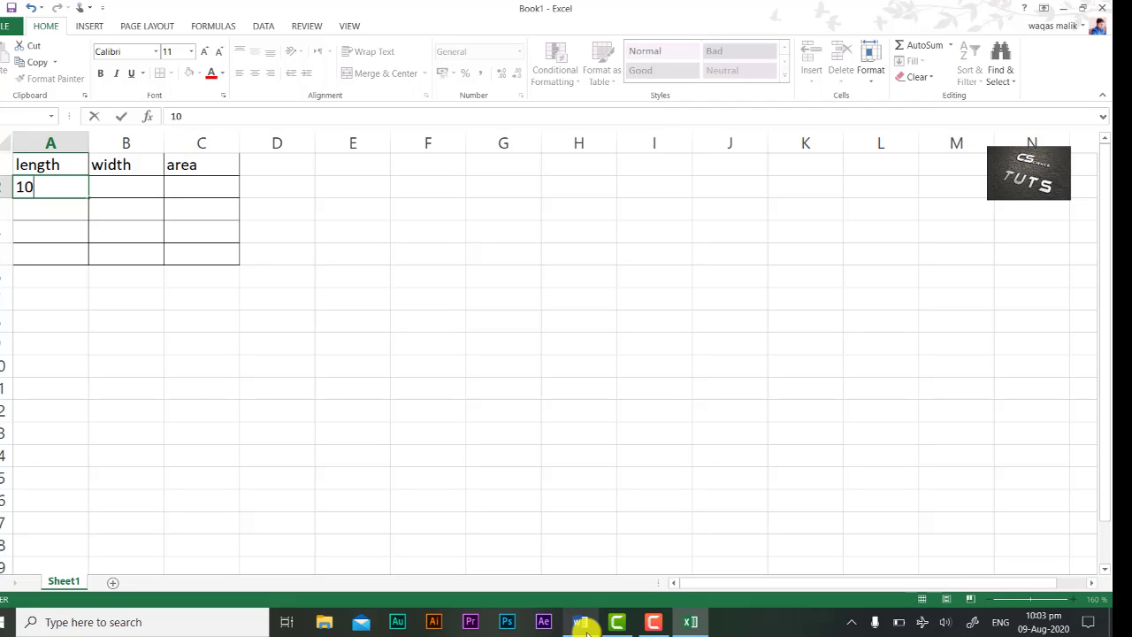
pyautogui.press('Return')
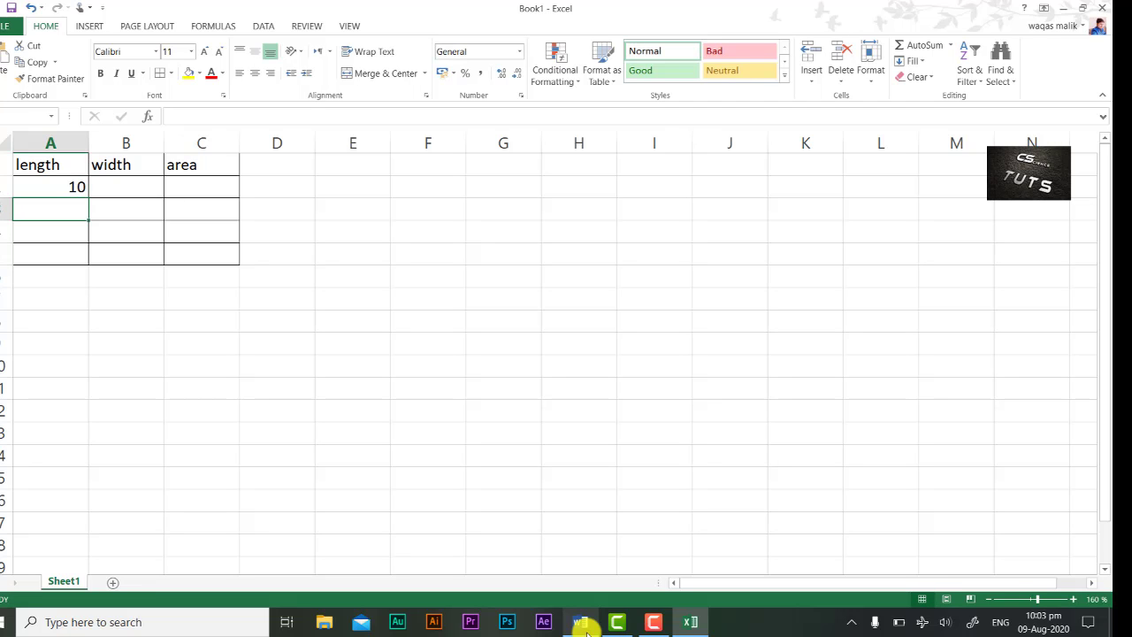
pyautogui.write('12')
pyautogui.press('Return')
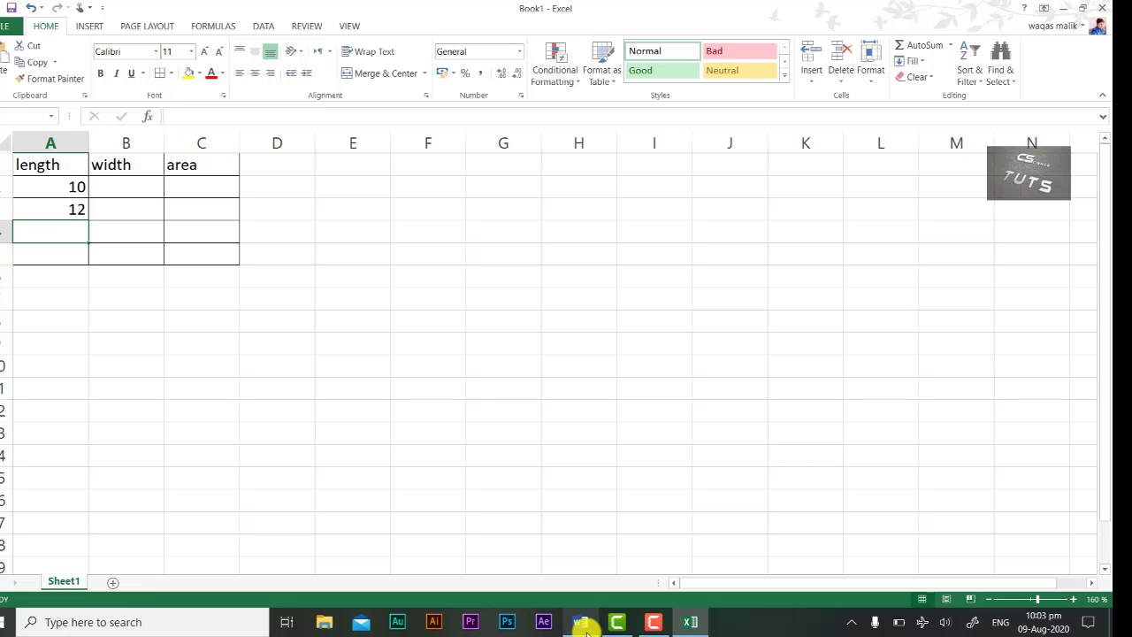
pyautogui.write('14')
pyautogui.press('Return')
pyautogui.write('16')
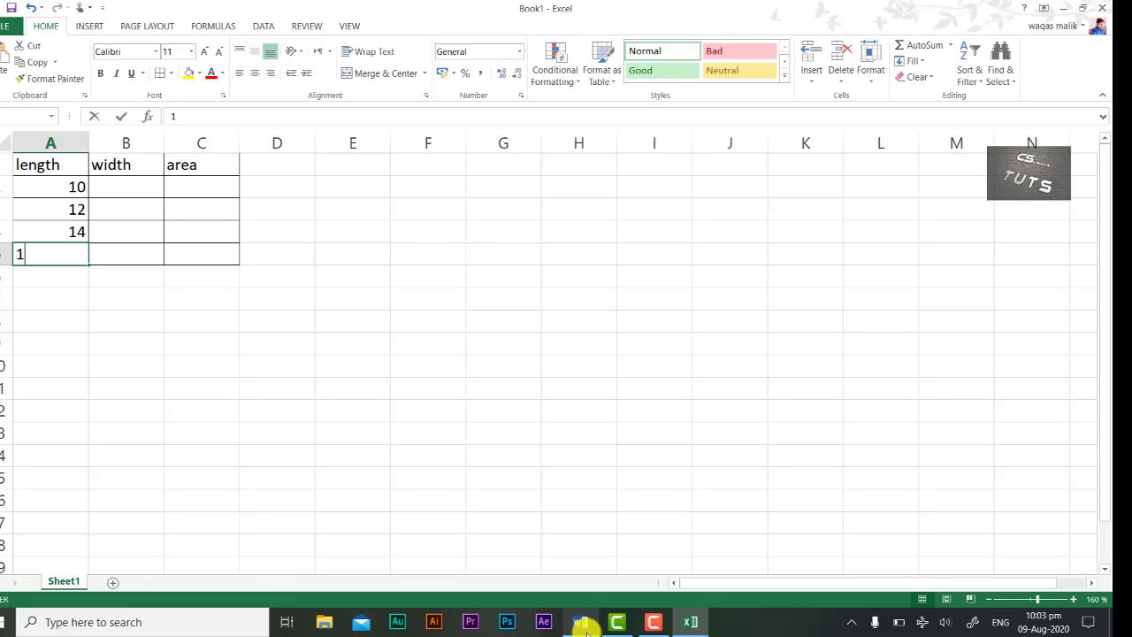
pyautogui.hotkey('ctrl', 'Return')
# Enter the widths 5, 6, 8 and 2 in cells B2 to B5.
pyautogui.press('Right')
pyautogui.press('Up')
pyautogui.press('Up')
pyautogui.press('Up')
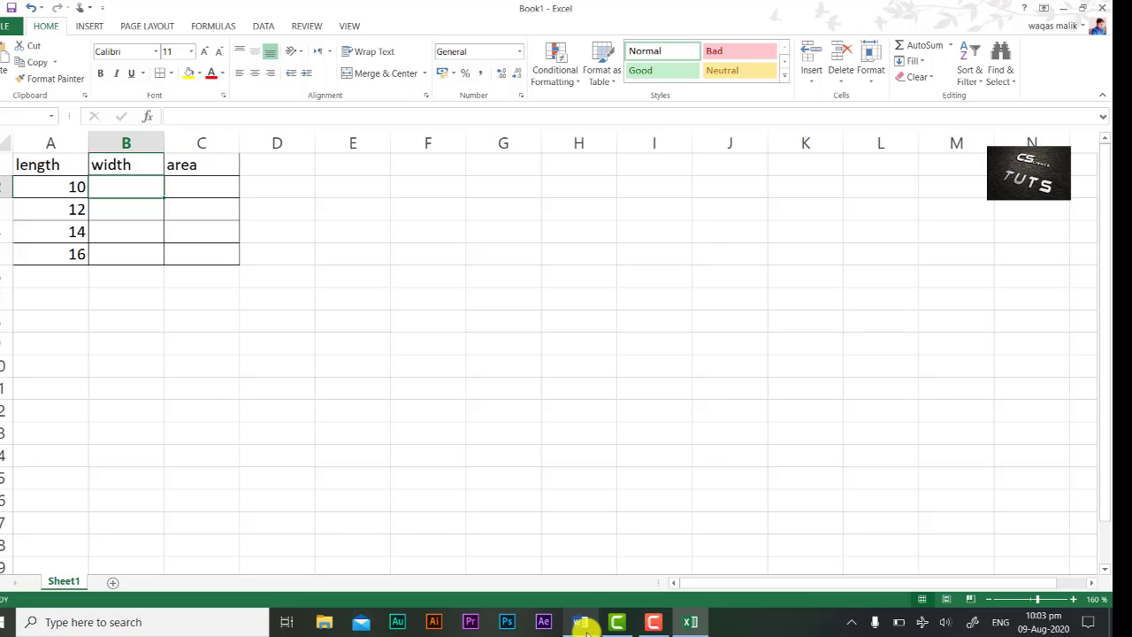
pyautogui.write('05')
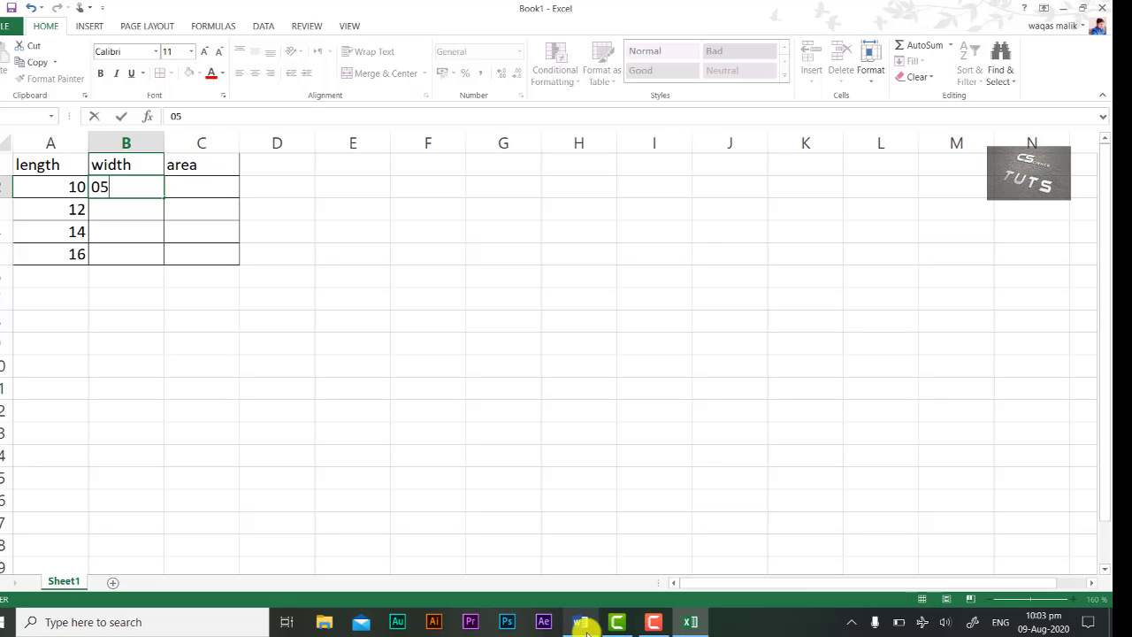
pyautogui.press('Return')
pyautogui.write('6')
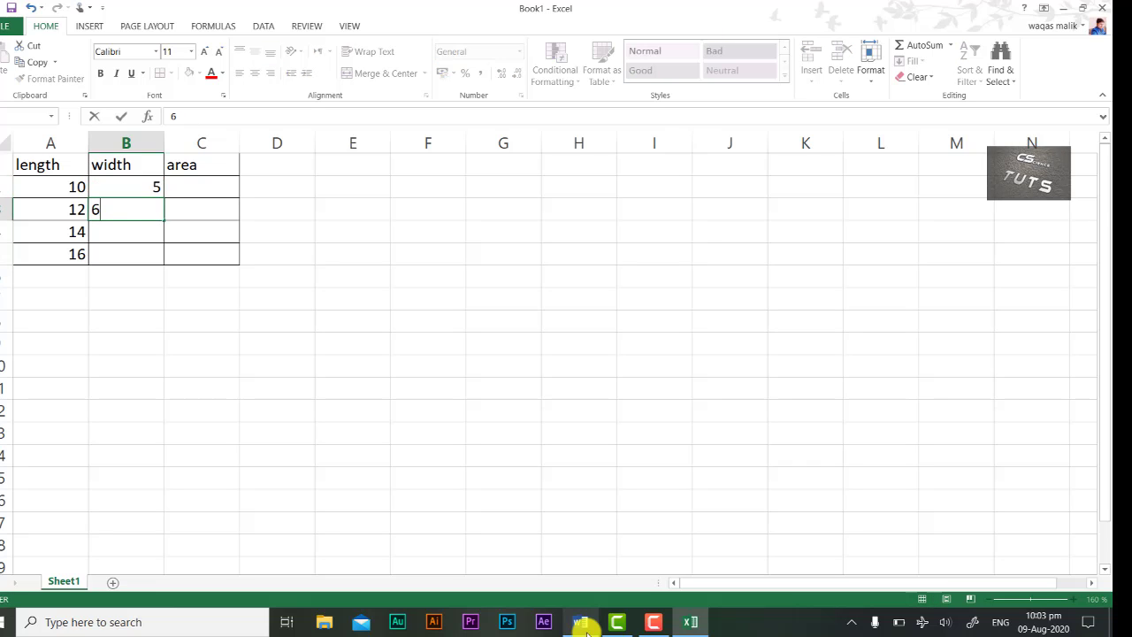
pyautogui.press('Return')
pyautogui.write('8')
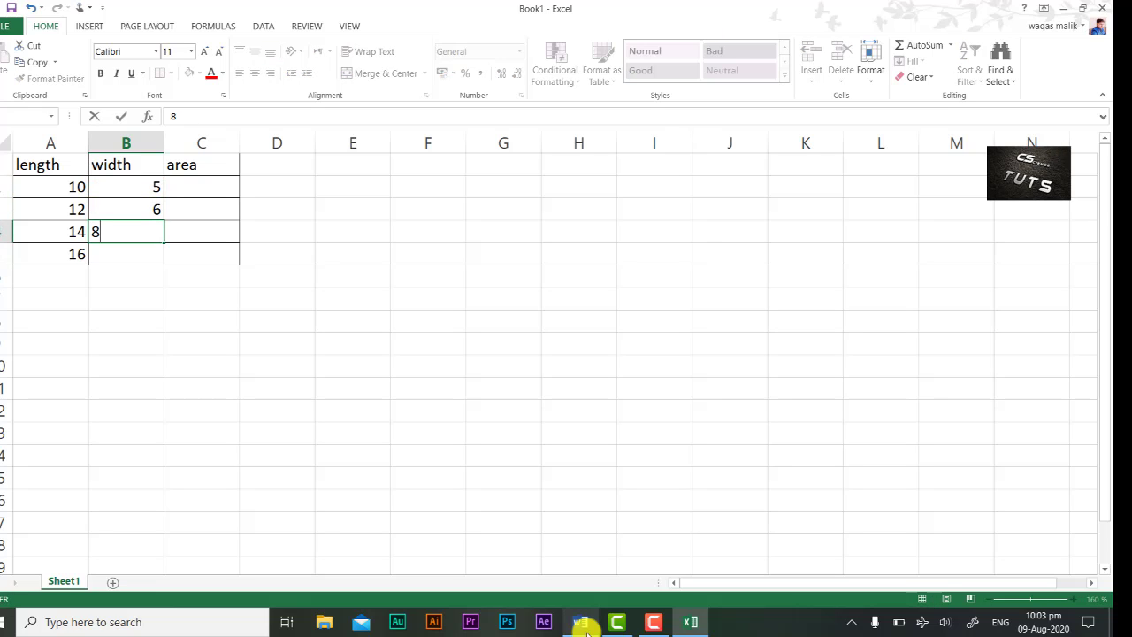
pyautogui.press('Return')
pyautogui.write('2')
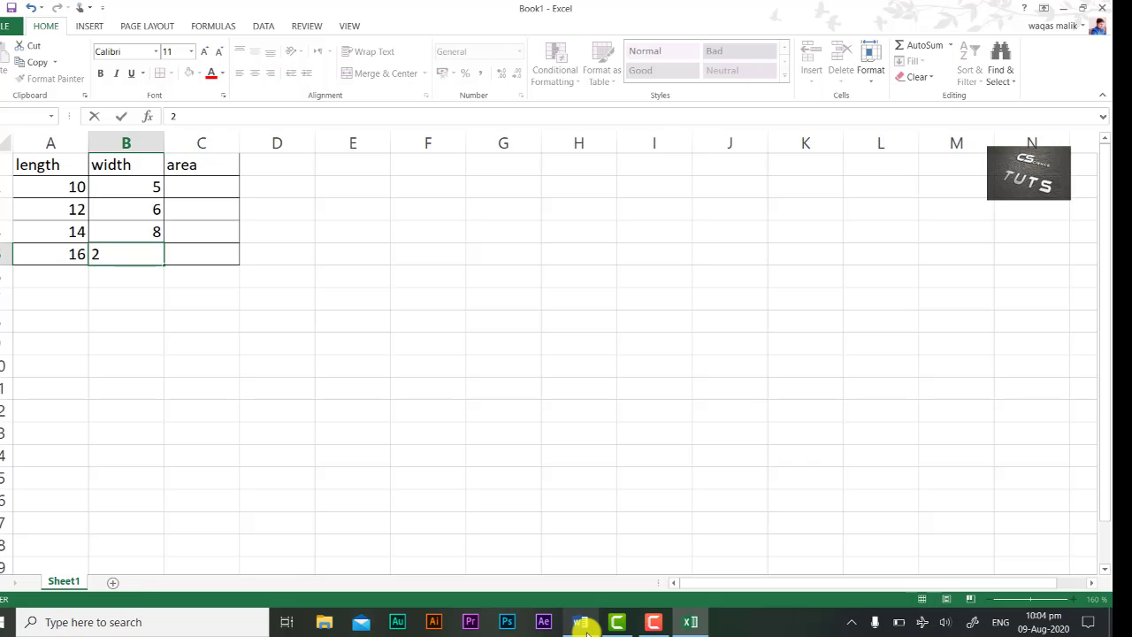
pyautogui.press('Return')
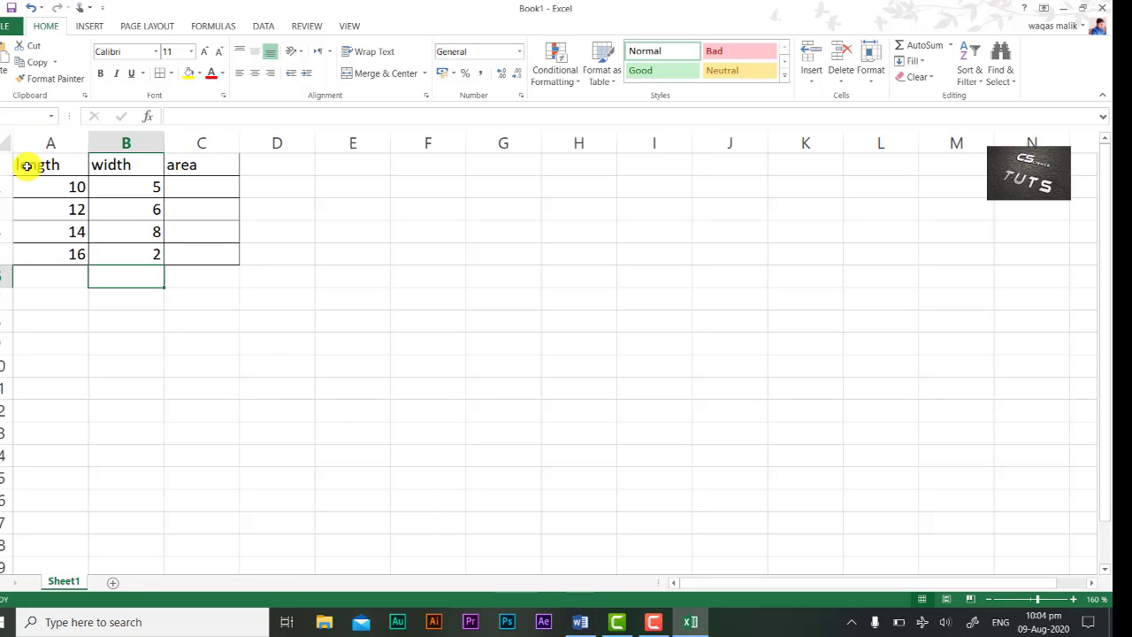
# Center the headers in A1:C1 and the length and width values in A2:B5 horizontally.
pyautogui.moveTo(25, 165); pyautogui.dragTo(196, 164)
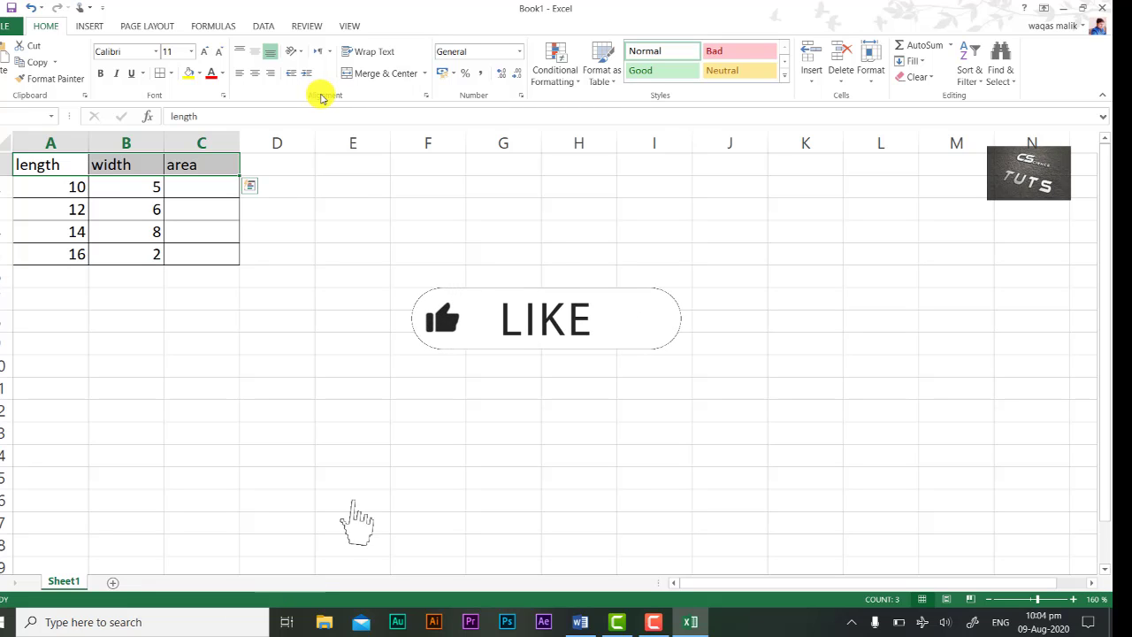
pyautogui.click(254, 73)
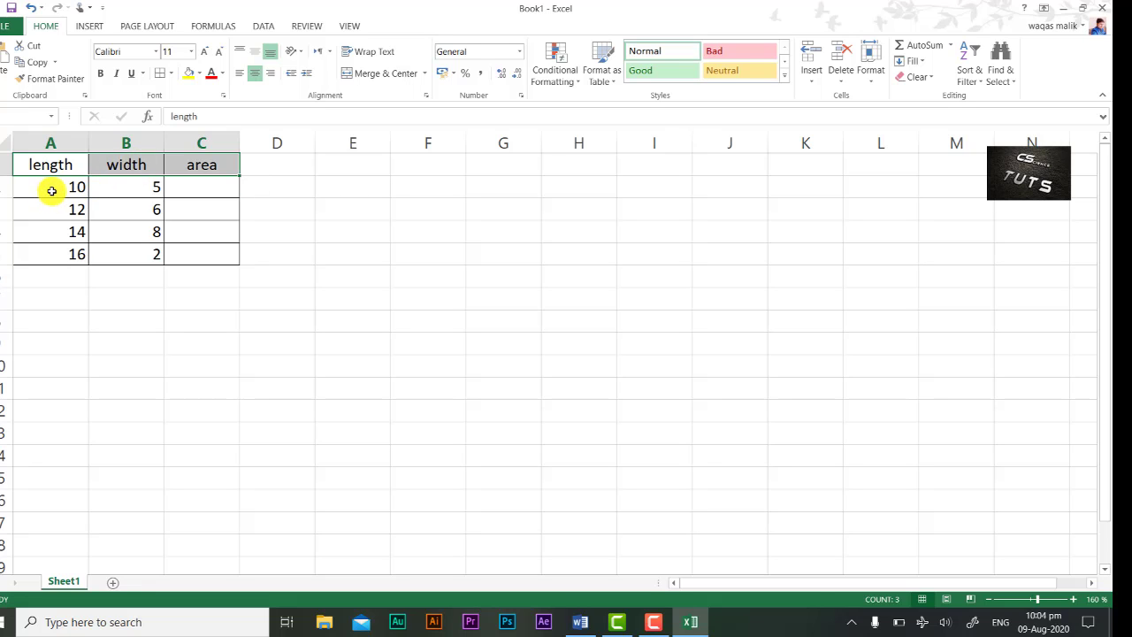
pyautogui.moveTo(51, 191); pyautogui.dragTo(147, 253)
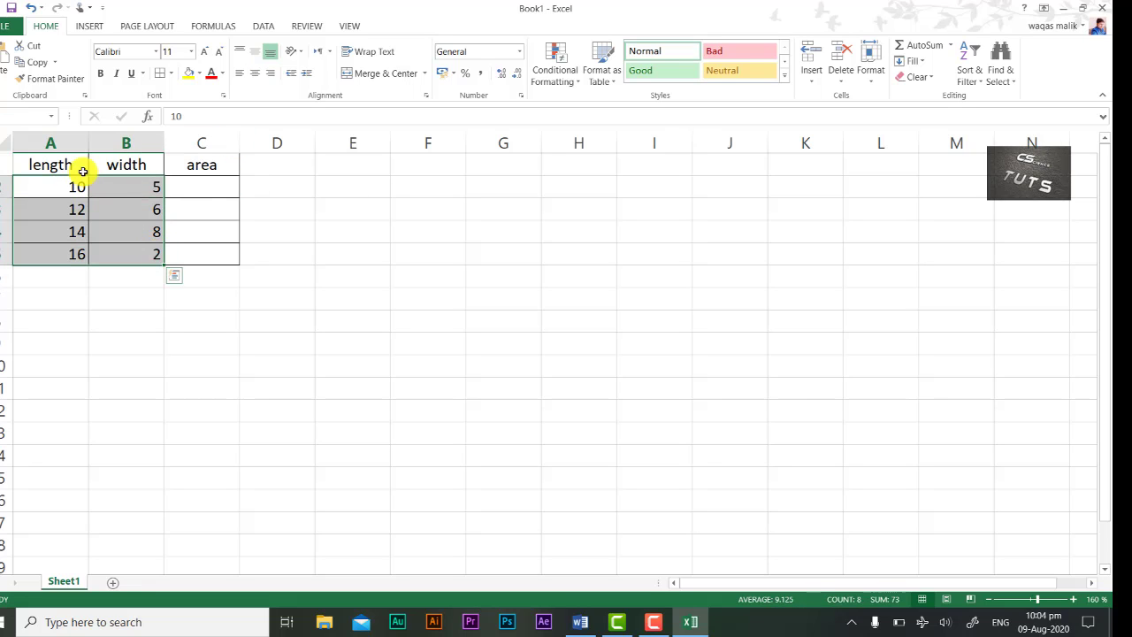
pyautogui.click(254, 76)
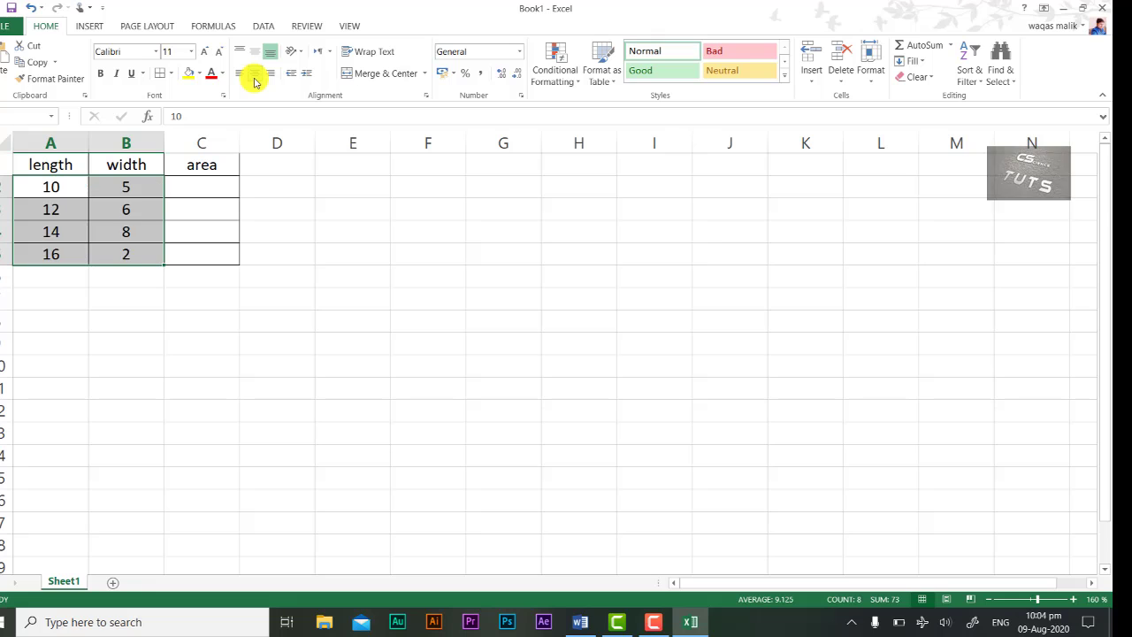
pyautogui.click(260, 269)
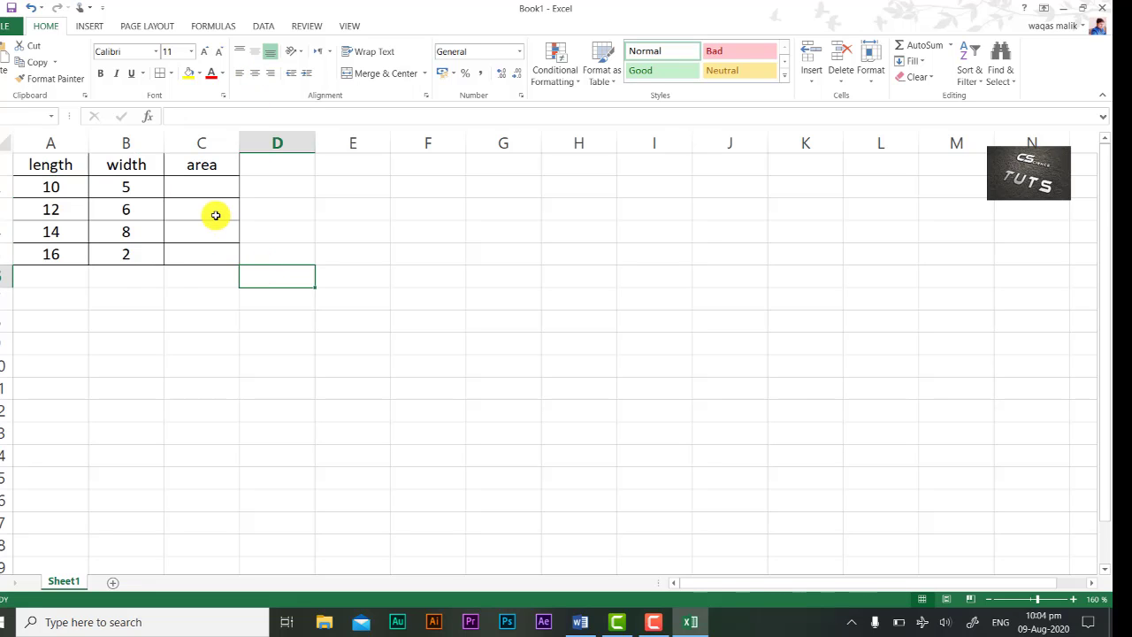
pyautogui.click(198, 187)
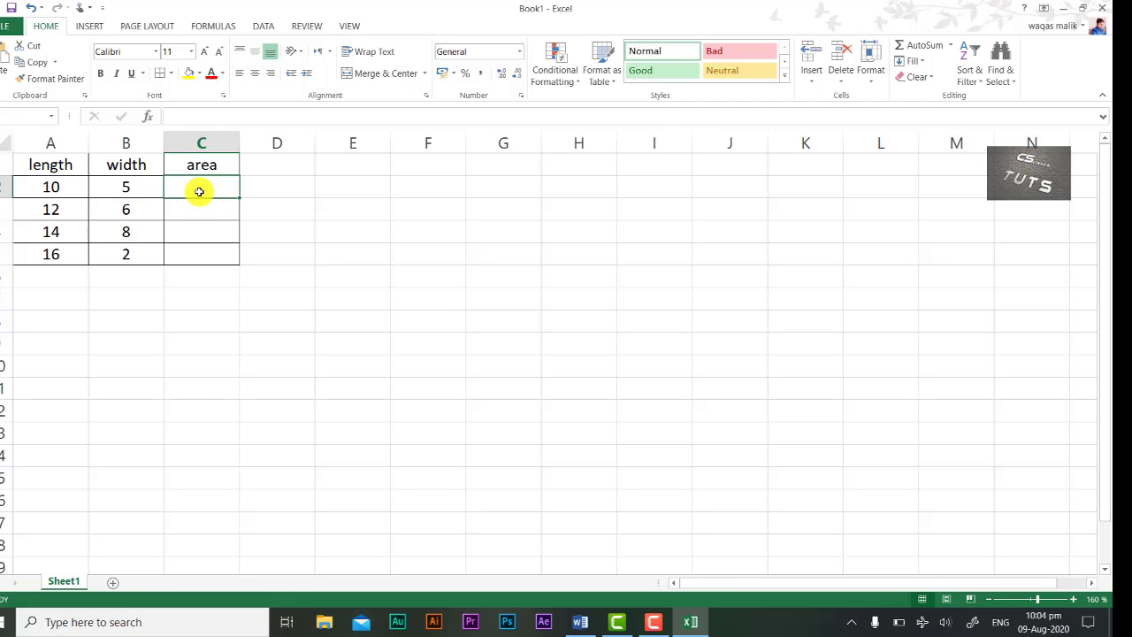
pyautogui.write('=')
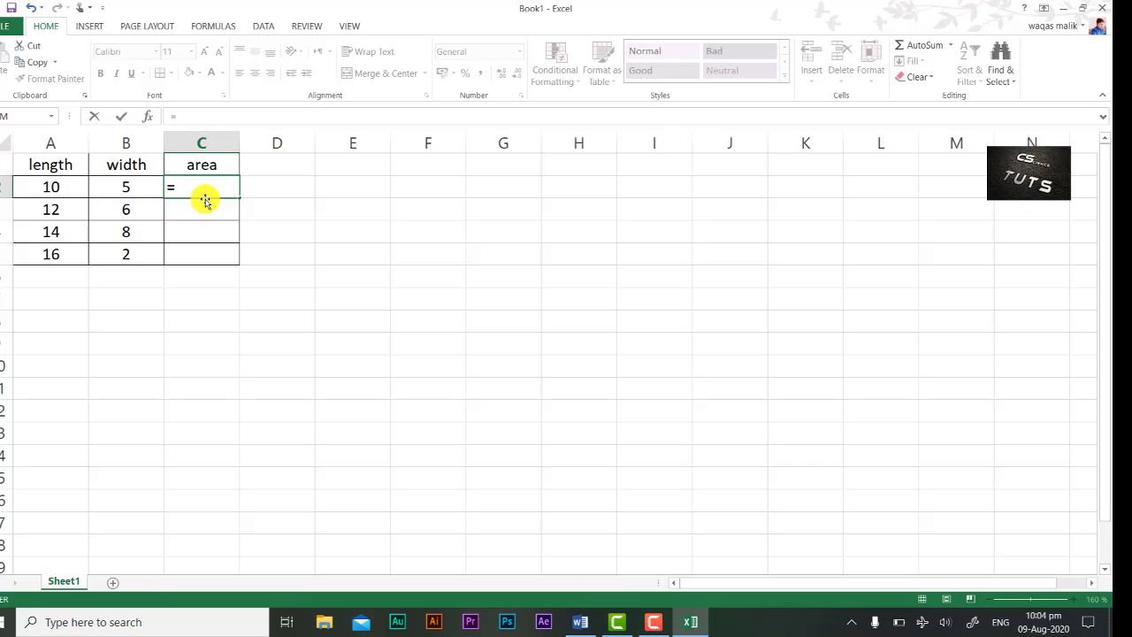
pyautogui.press('Escape')
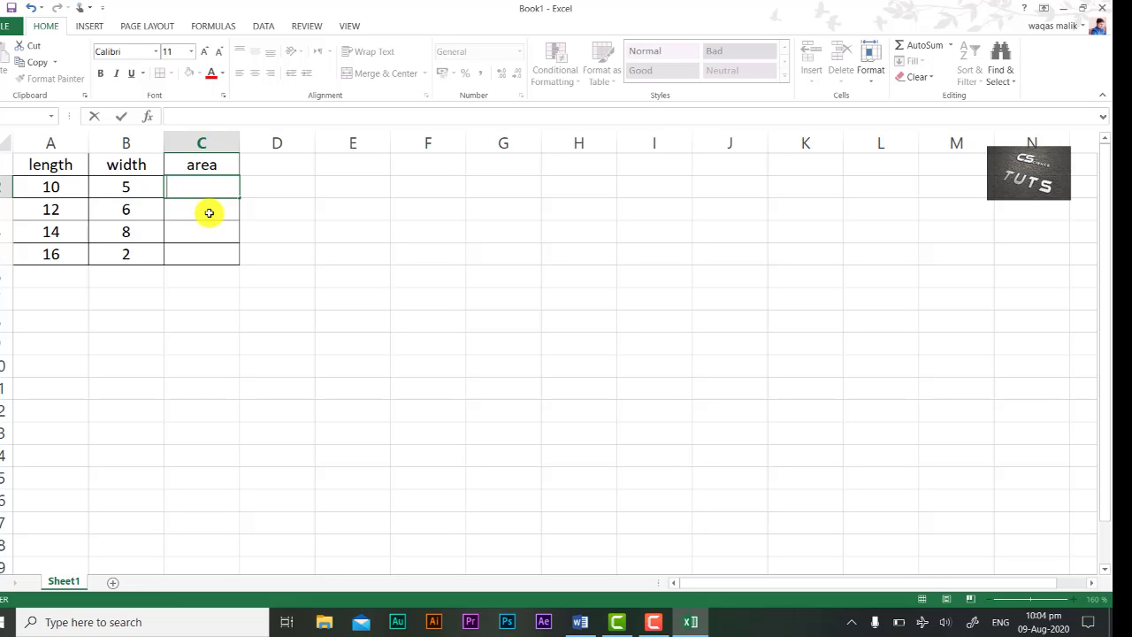
pyautogui.click(209, 212)
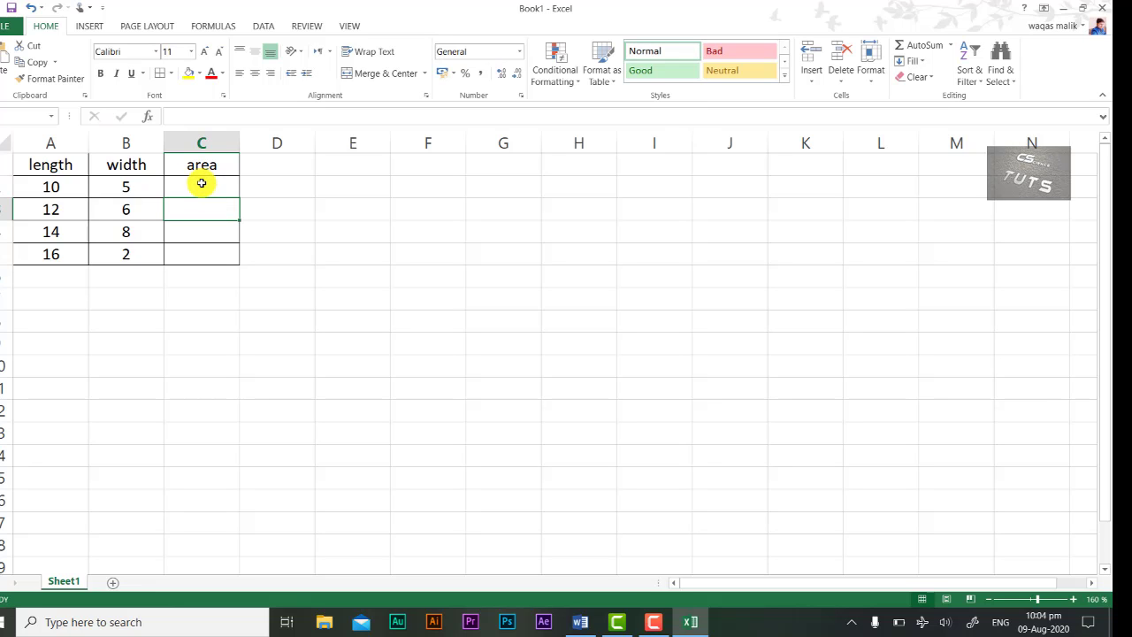
pyautogui.click(202, 183)
pyautogui.click(207, 210)
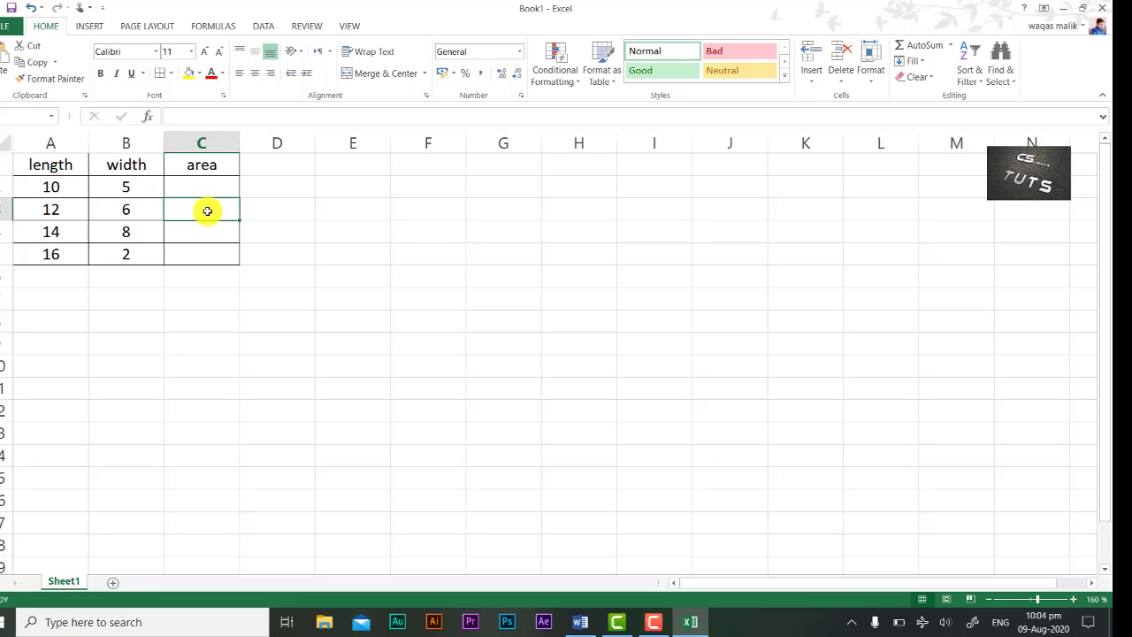
pyautogui.click(214, 183)
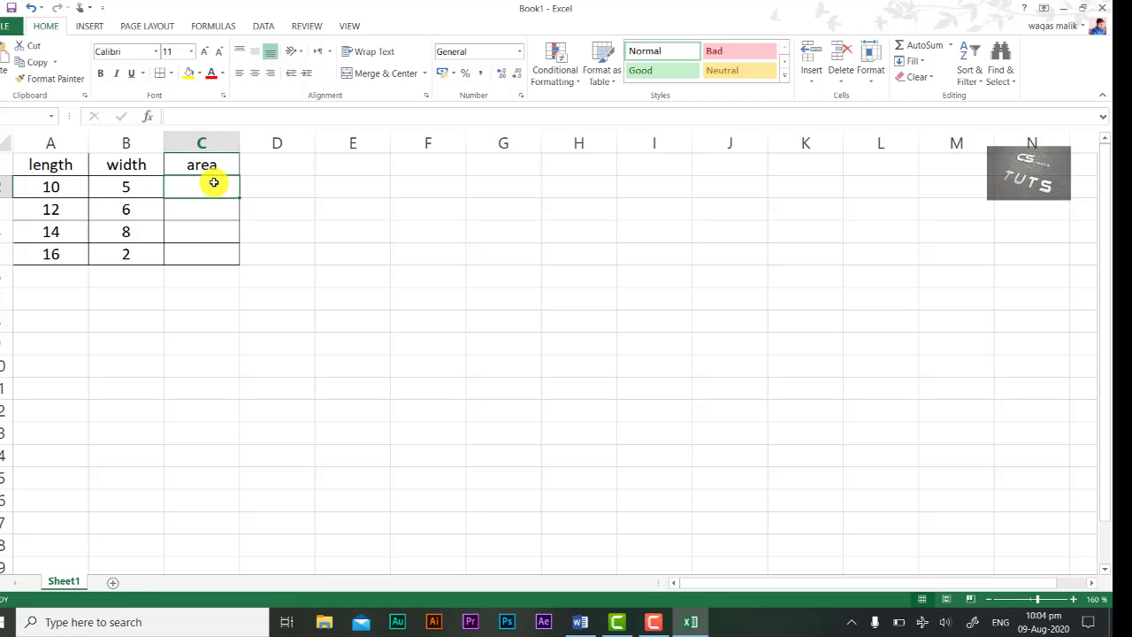
pyautogui.write('=')
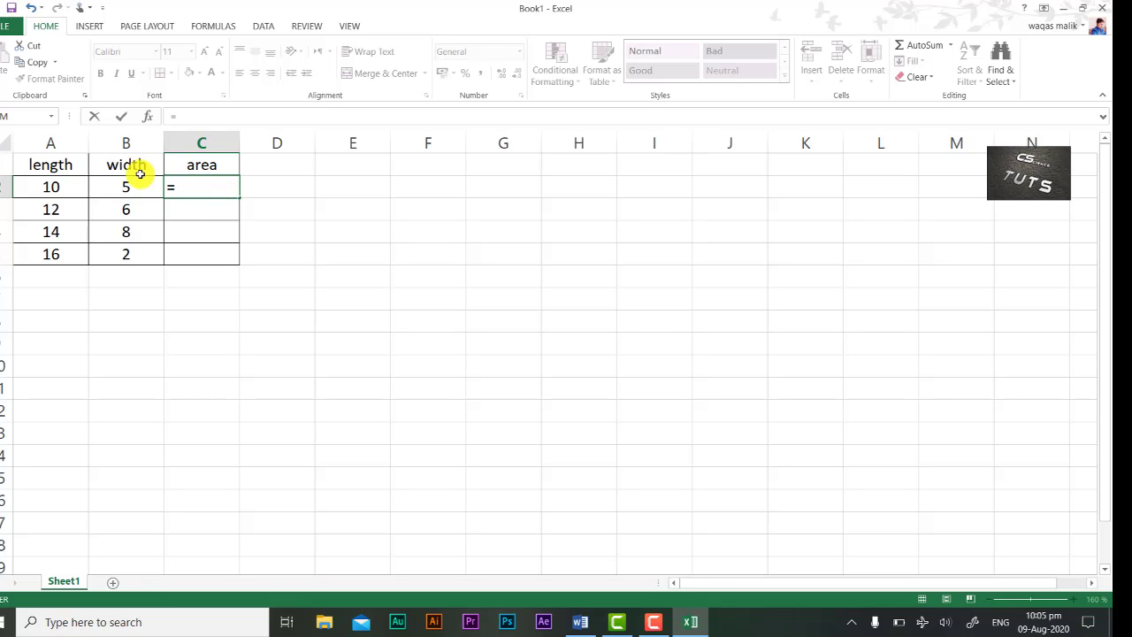
pyautogui.click(51, 147)
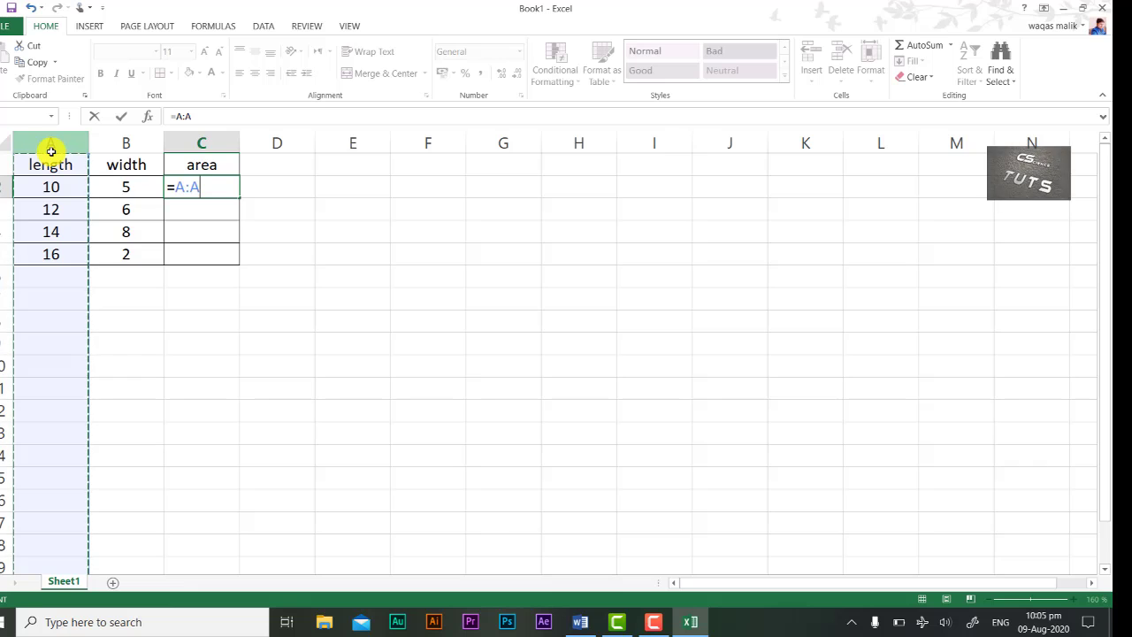
pyautogui.press('BackSpace')
pyautogui.press('BackSpace')
pyautogui.press('BackSpace')
pyautogui.press('Escape')
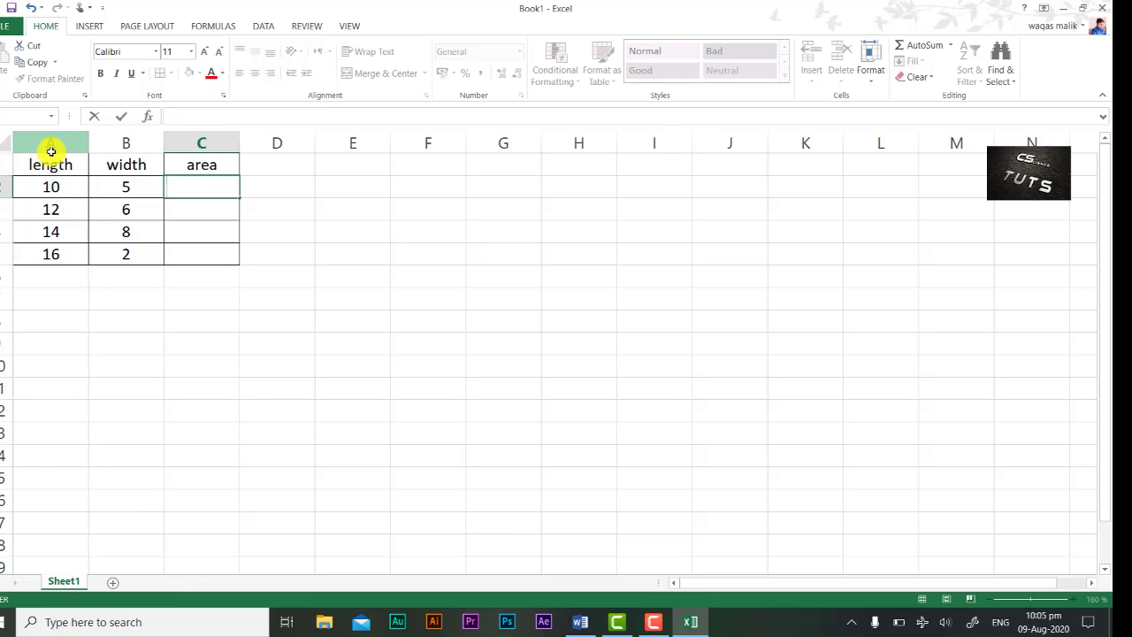
pyautogui.click(110, 135)
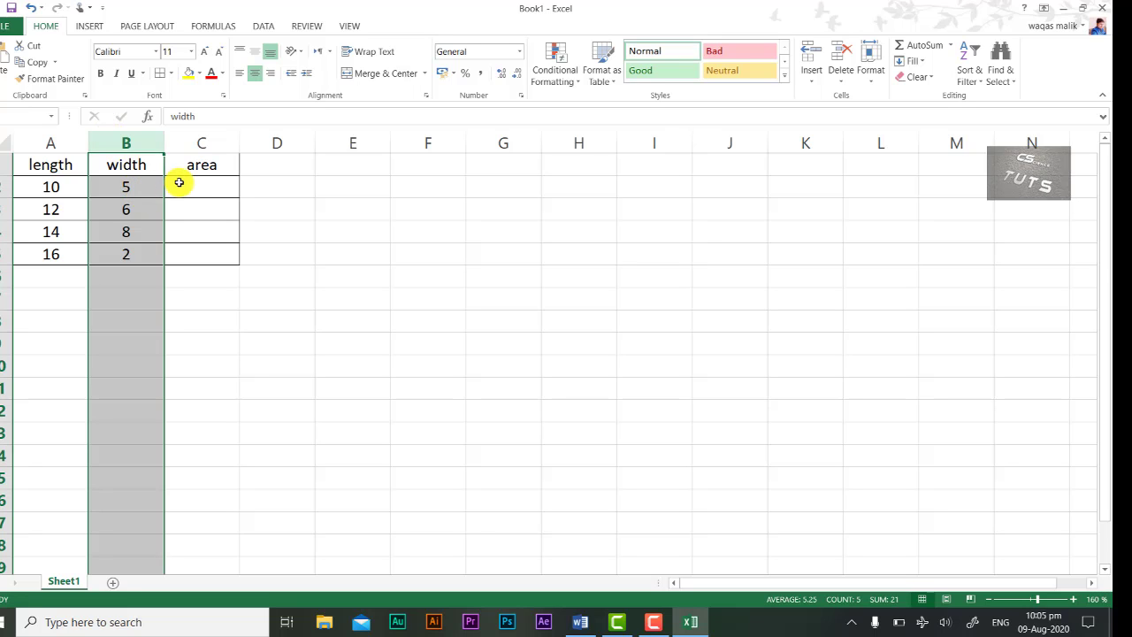
pyautogui.click(28, 142)
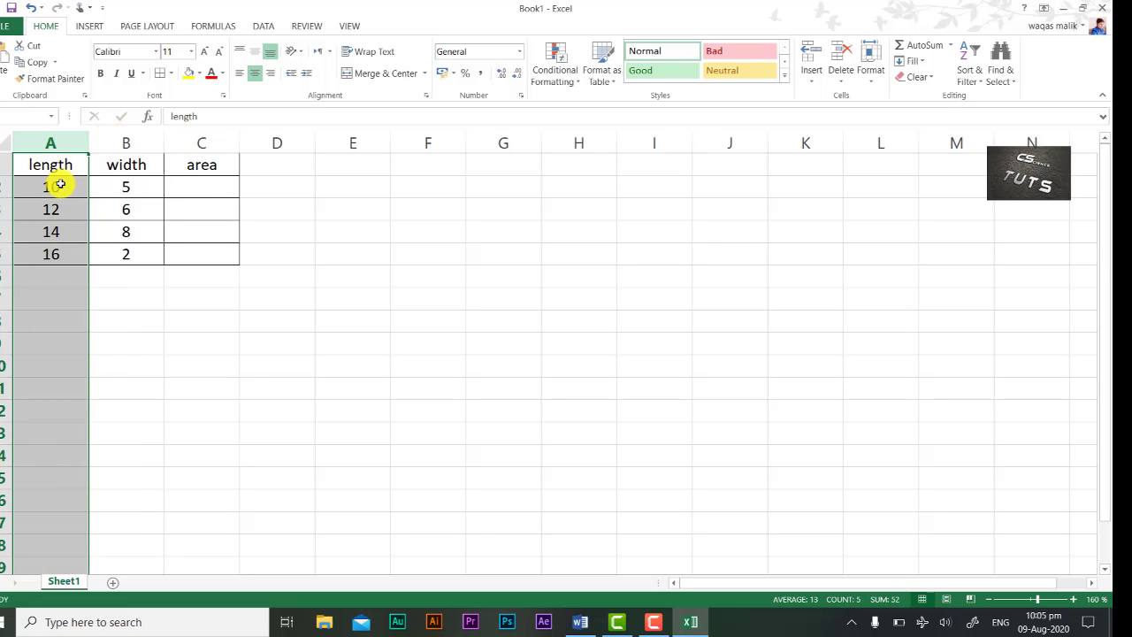
pyautogui.moveTo(59, 182); pyautogui.dragTo(60, 183)
pyautogui.click(59, 184)
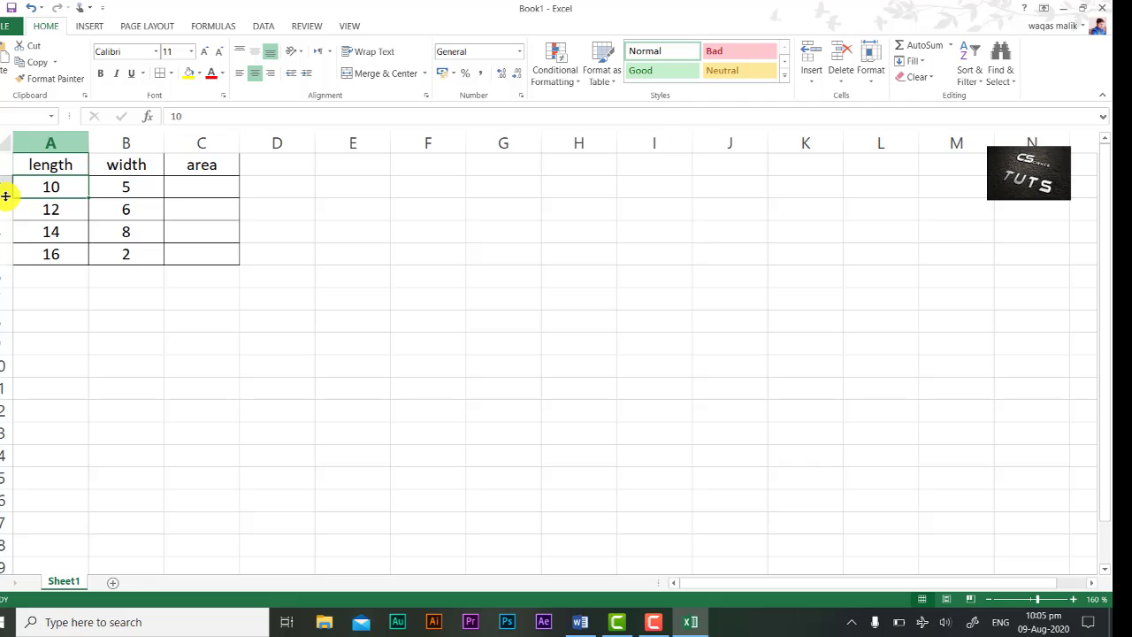
pyautogui.click(126, 143)
pyautogui.click(135, 187)
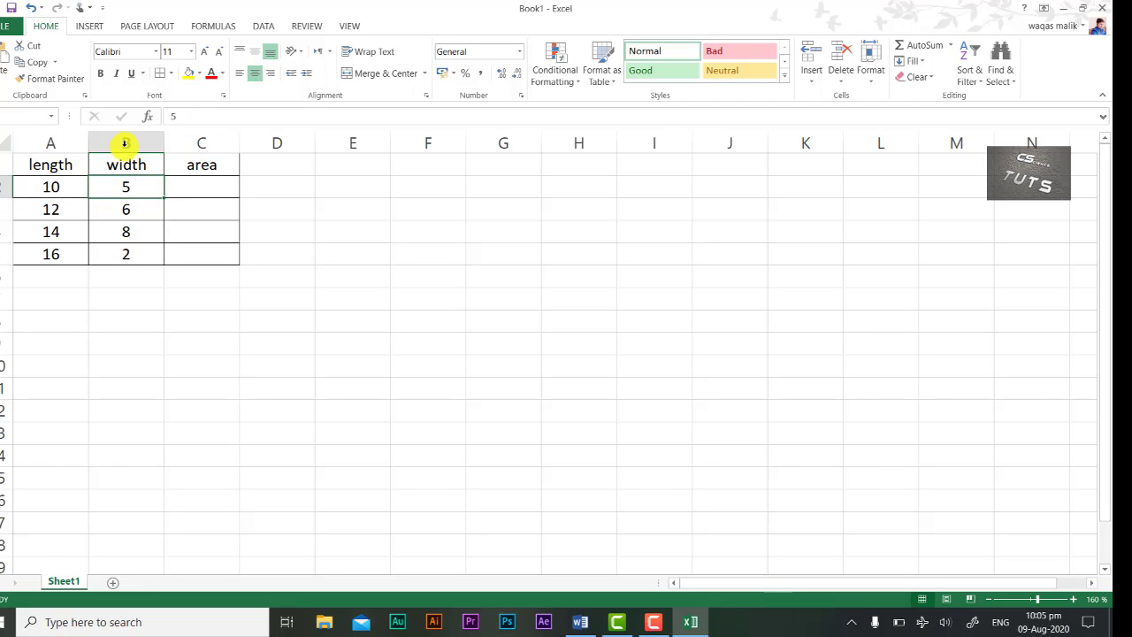
# Enter the formula =A2*B2 in cell C2 and center the cell horizontally.
pyautogui.click(185, 185)
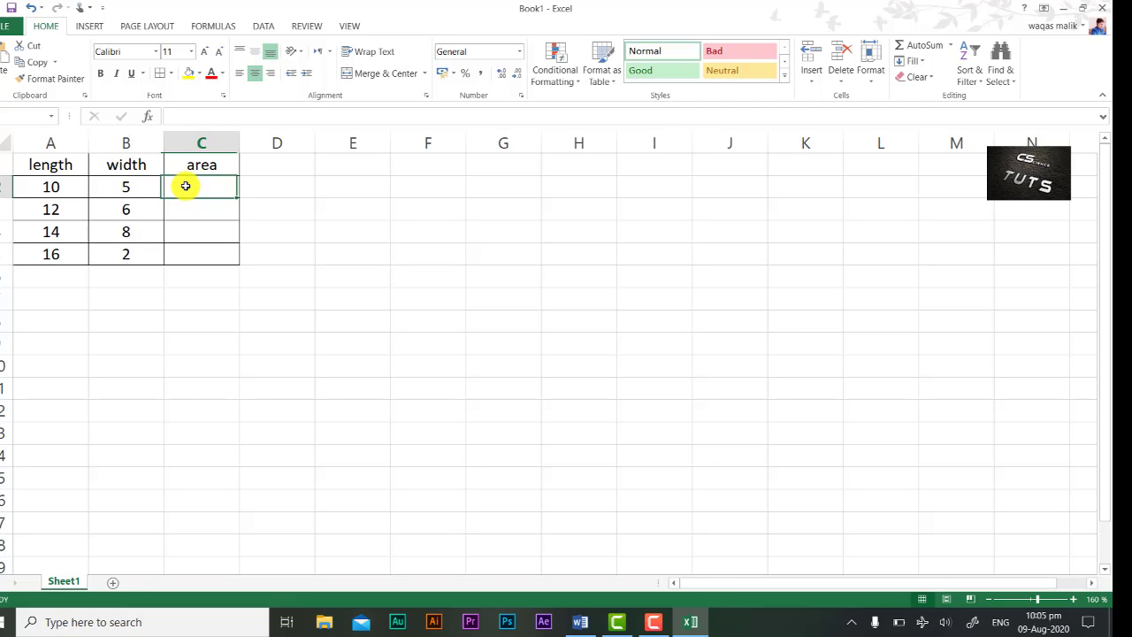
pyautogui.write('=')
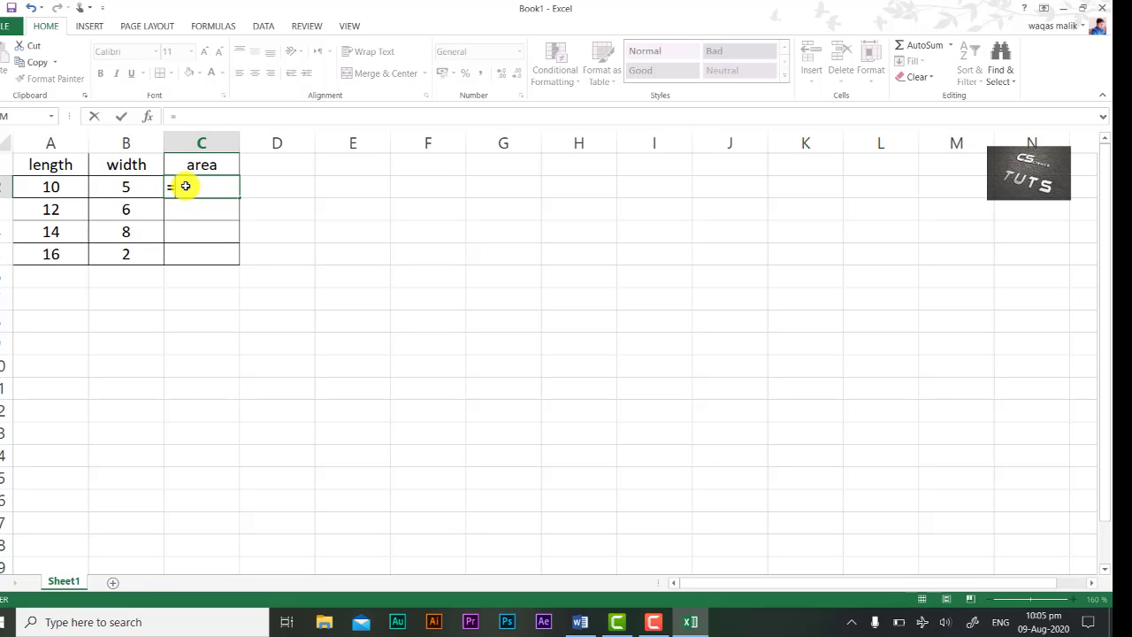
pyautogui.write('A2')
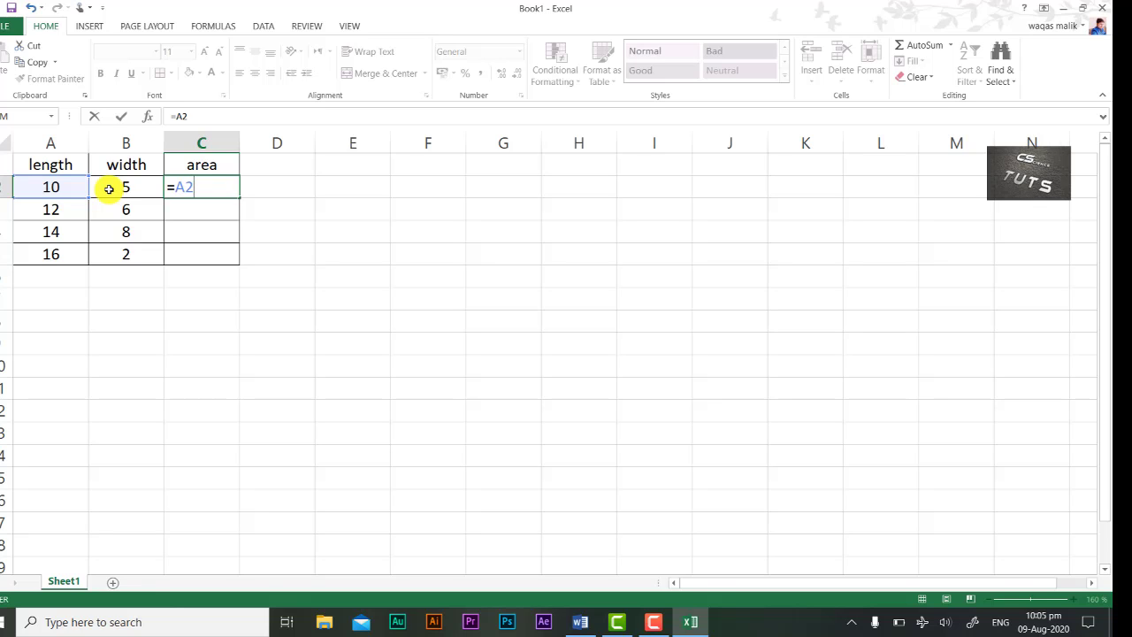
pyautogui.write('*')
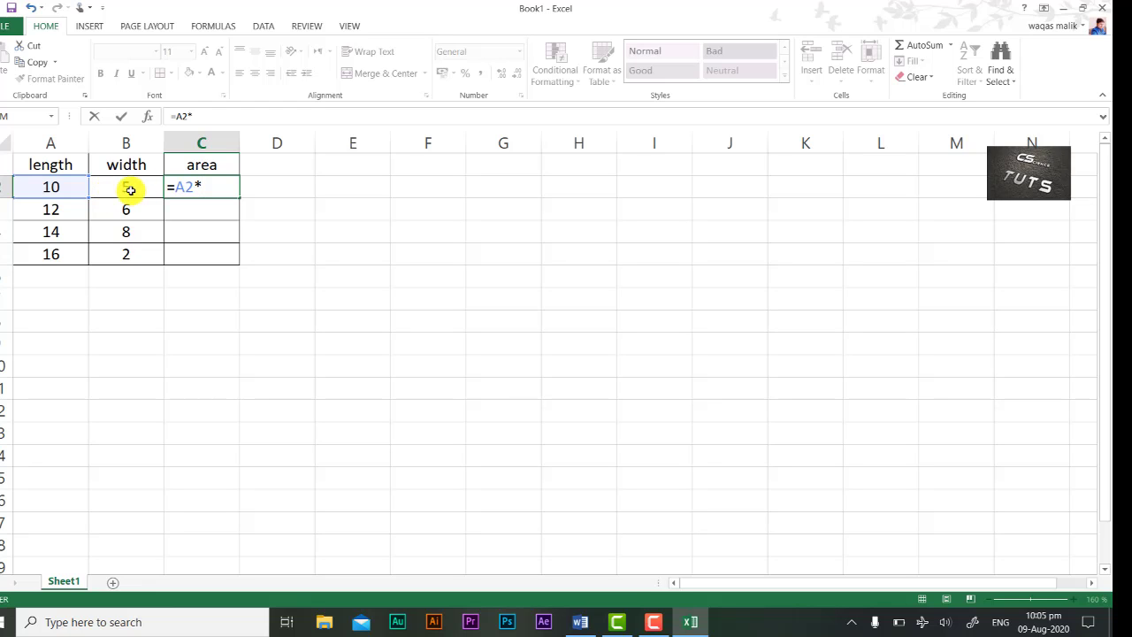
pyautogui.click(147, 185)
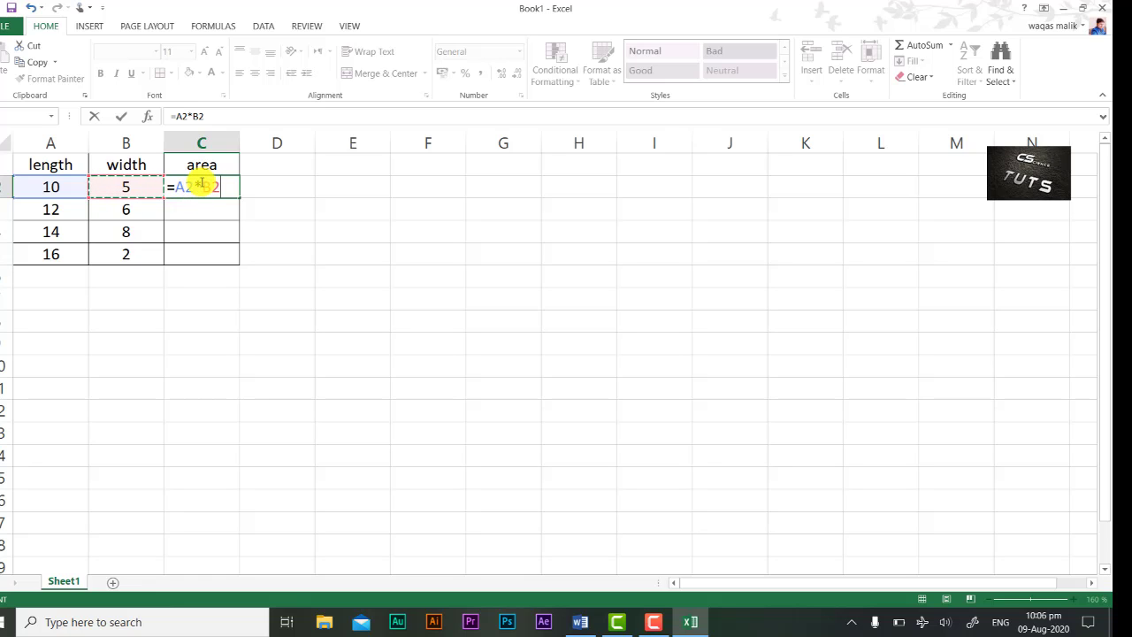
pyautogui.press('Return')
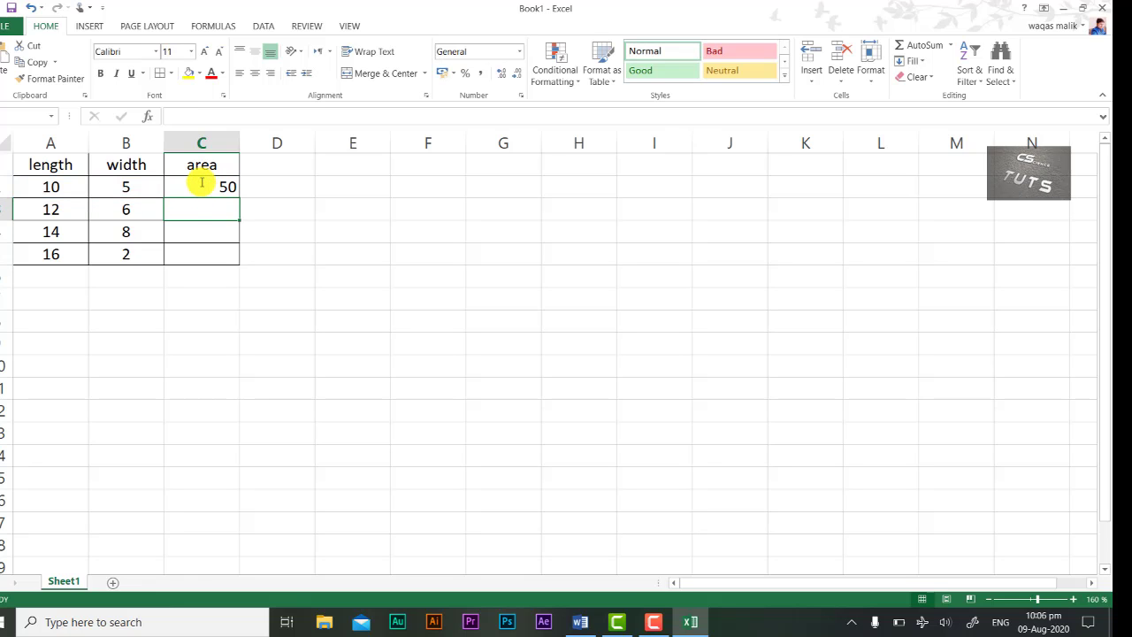
pyautogui.click(203, 184)
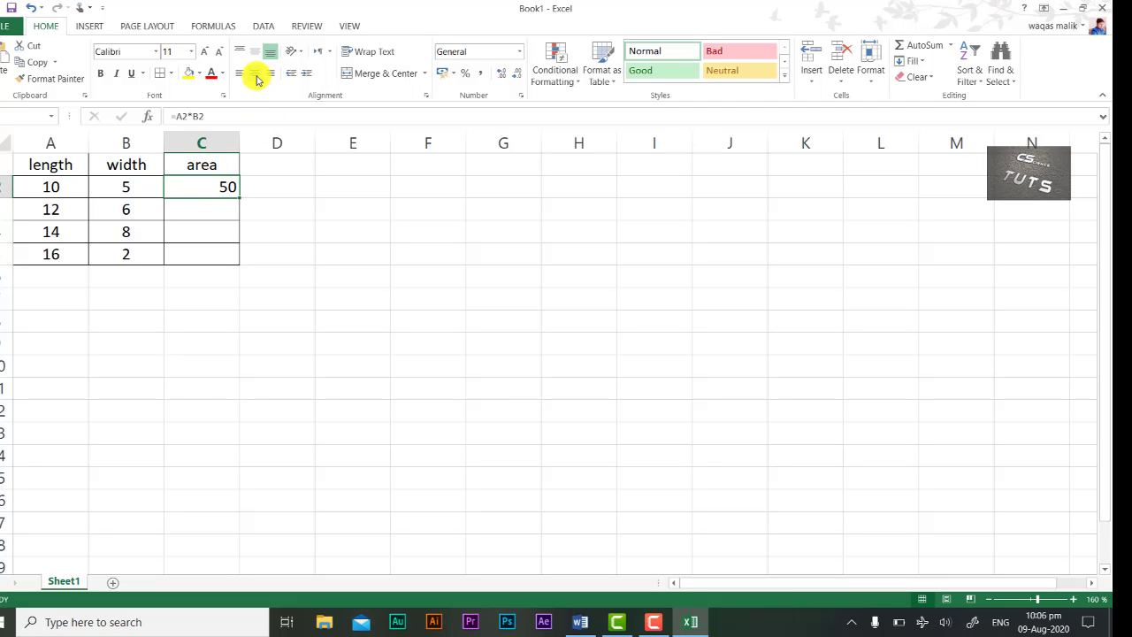
pyautogui.click(256, 76)
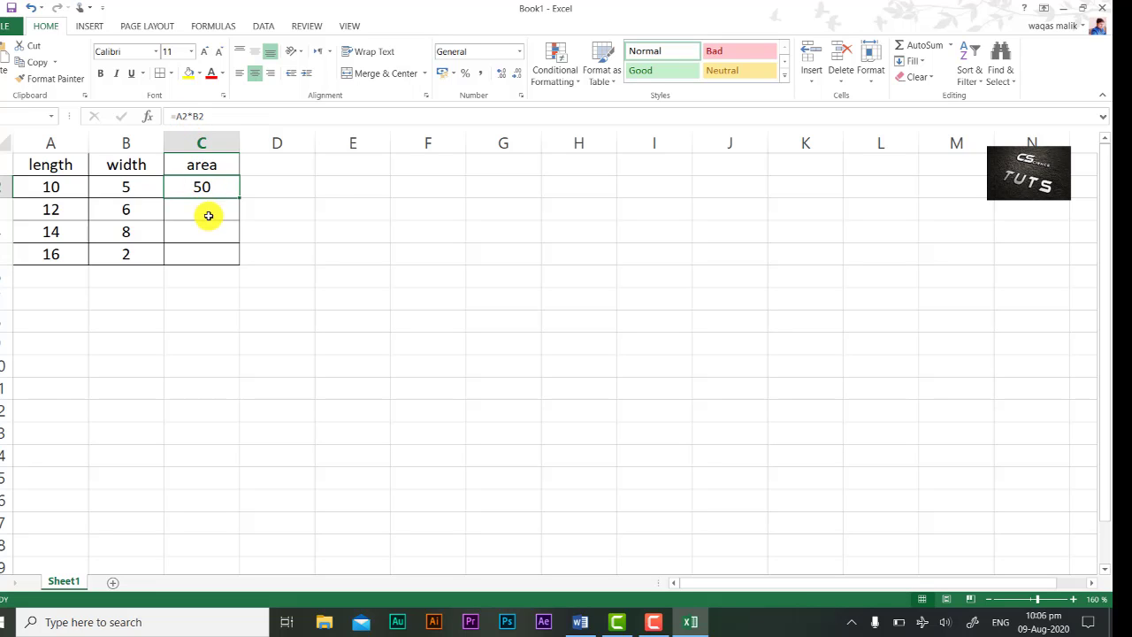
# Inspect the area formula in cell C2 and the cells it references, leaving it unedited.
pyautogui.click(329, 203)
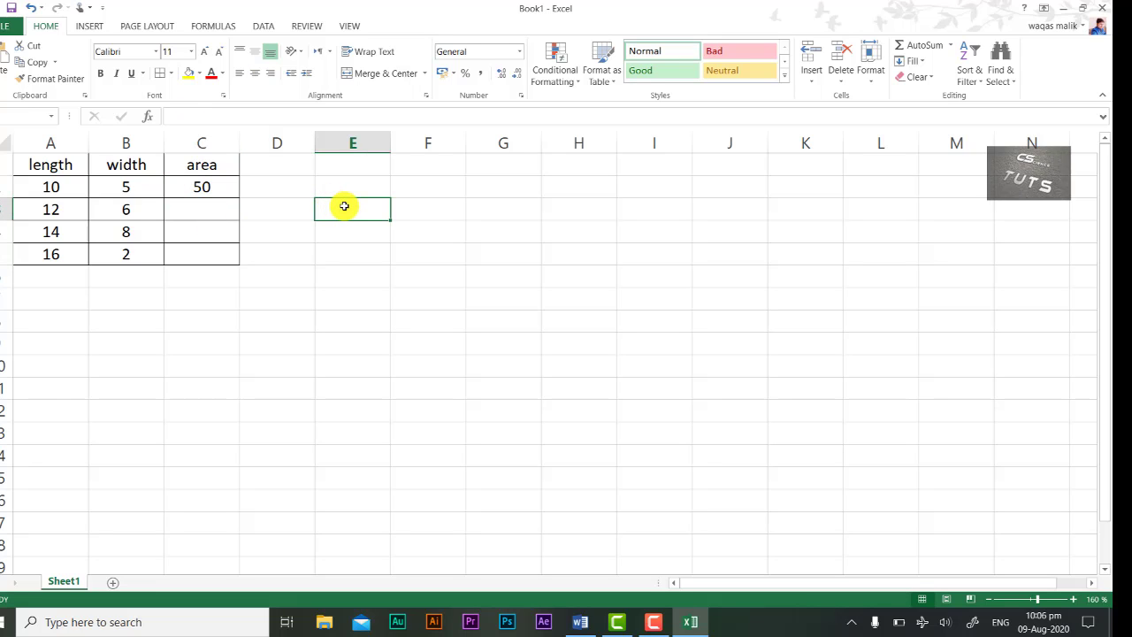
pyautogui.click(218, 189)
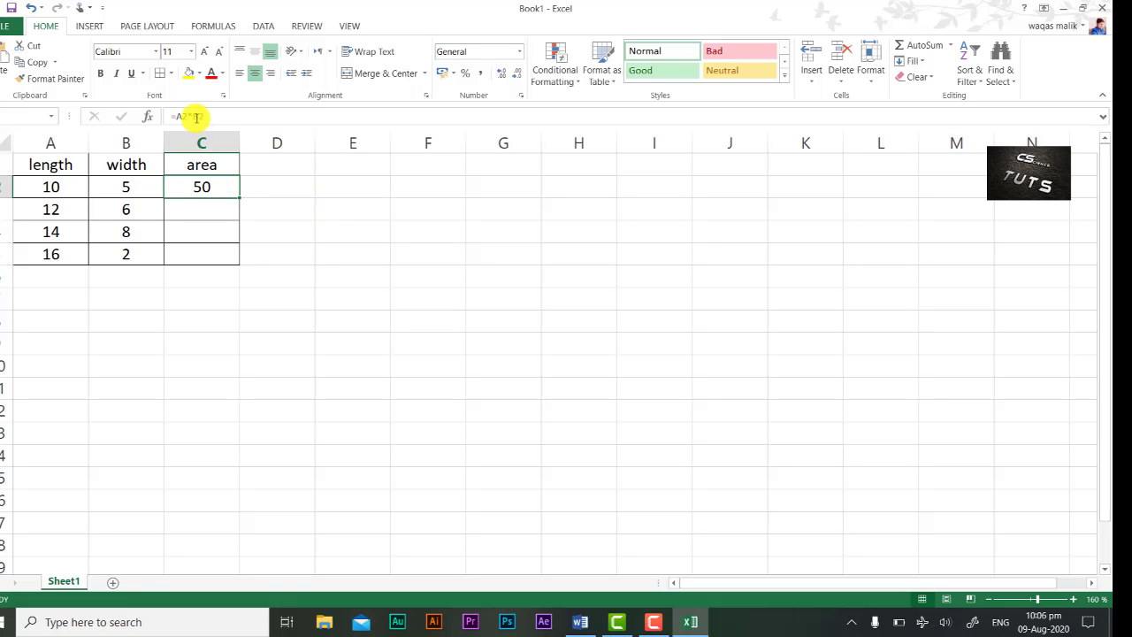
pyautogui.doubleClick(211, 182)
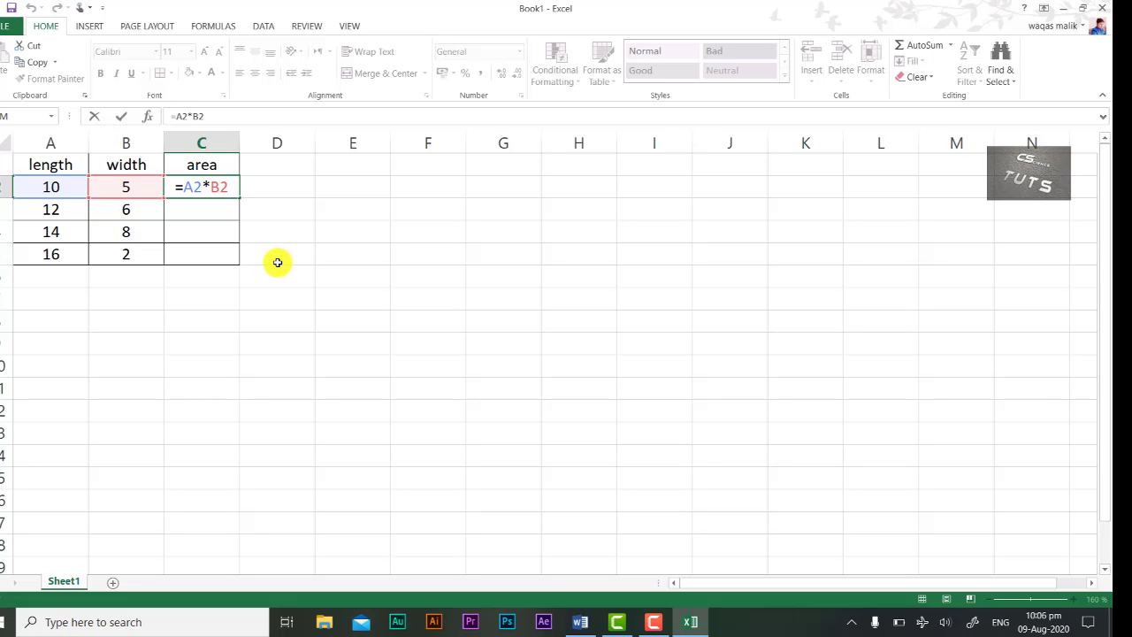
pyautogui.press('Escape')
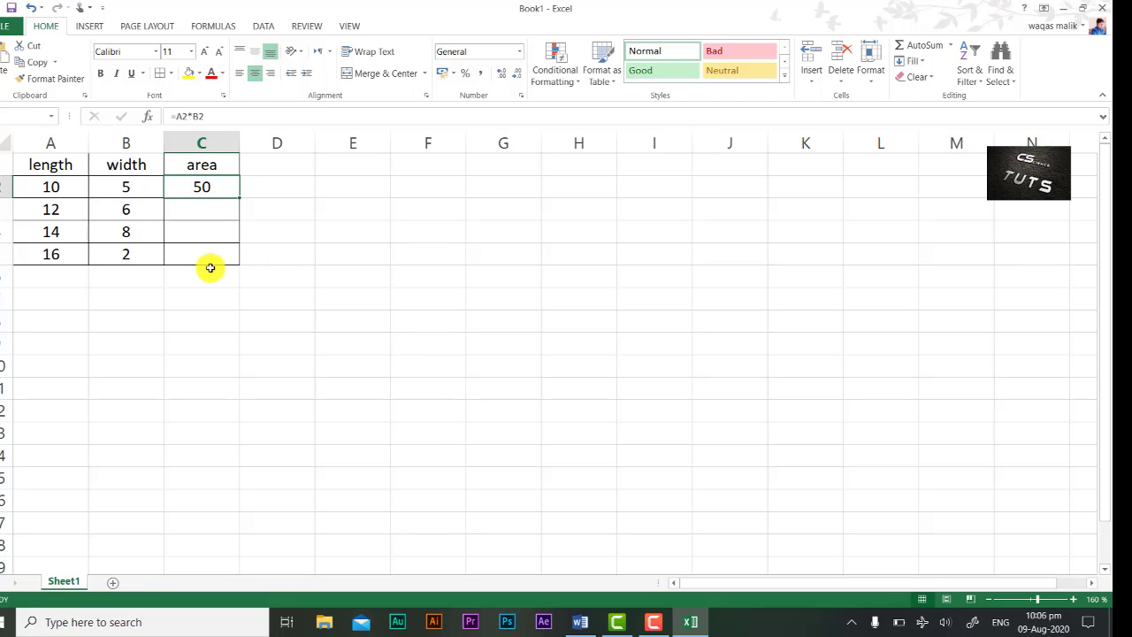
# Fill the area formula from cell C2 down through cells C3 to C5.
pyautogui.click(204, 209)
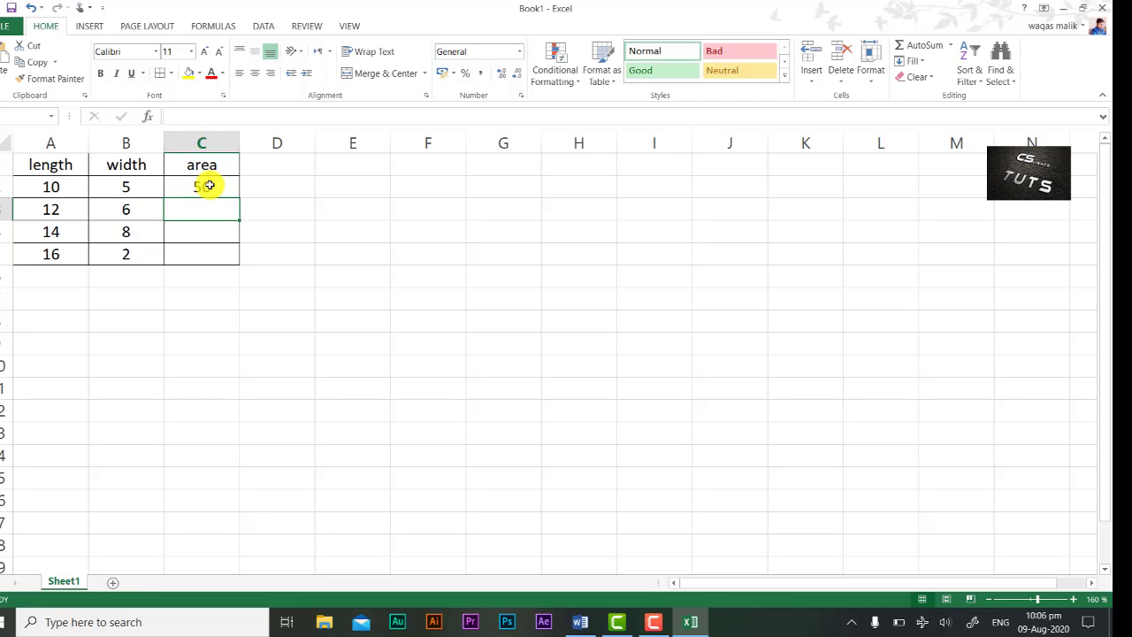
pyautogui.click(208, 184)
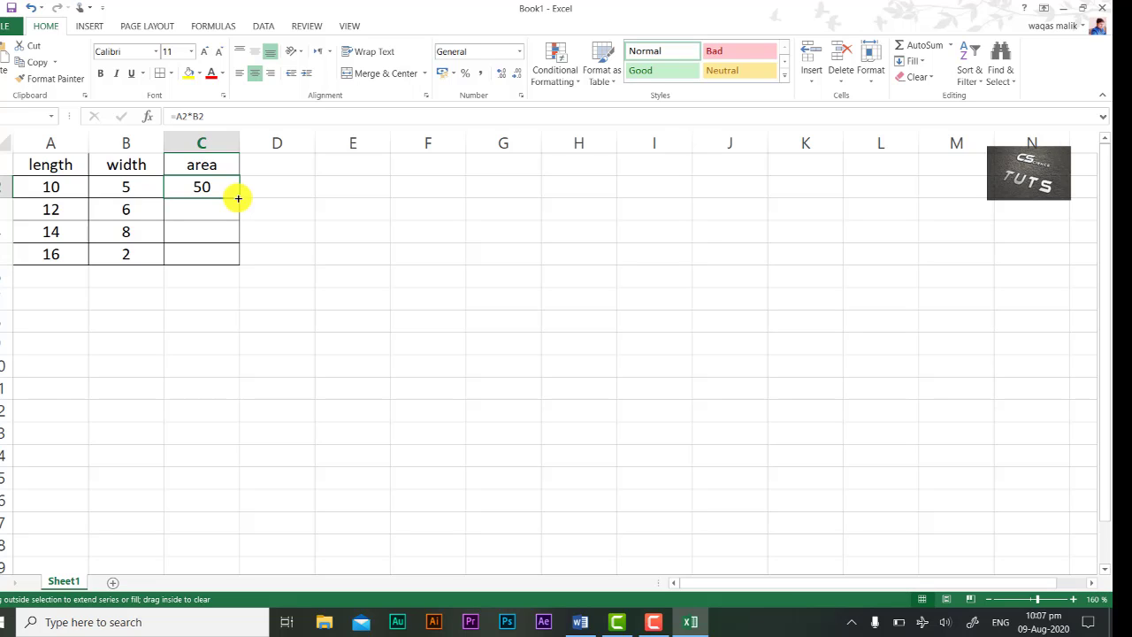
pyautogui.moveTo(238, 198); pyautogui.dragTo(239, 258)
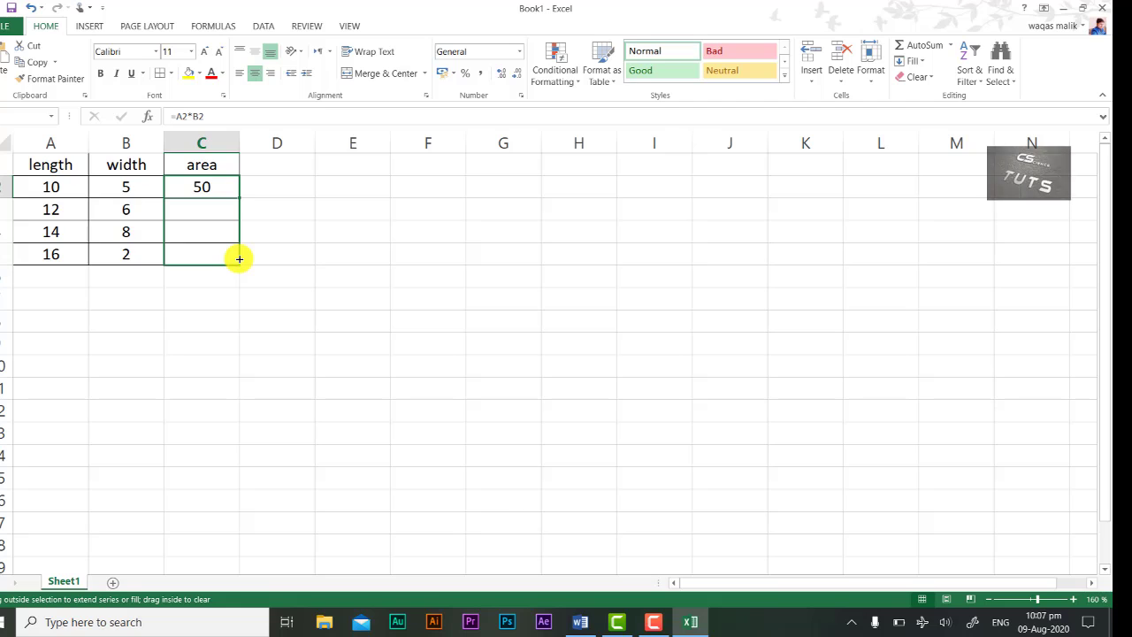
pyautogui.moveTo(239, 258); pyautogui.dragTo(239, 257)
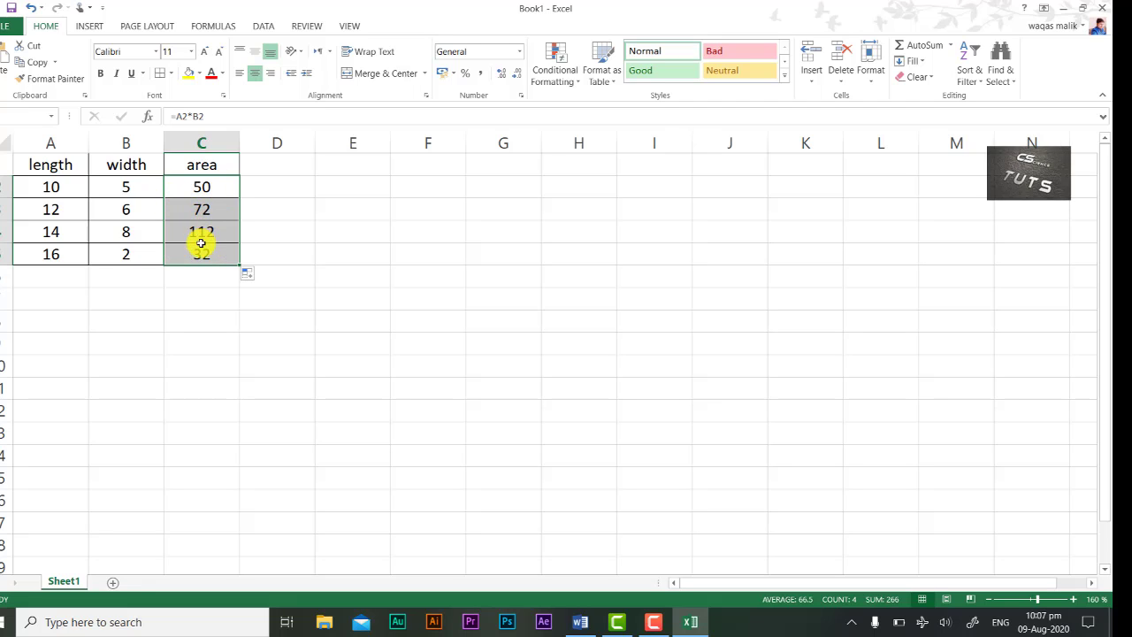
pyautogui.click(214, 303)
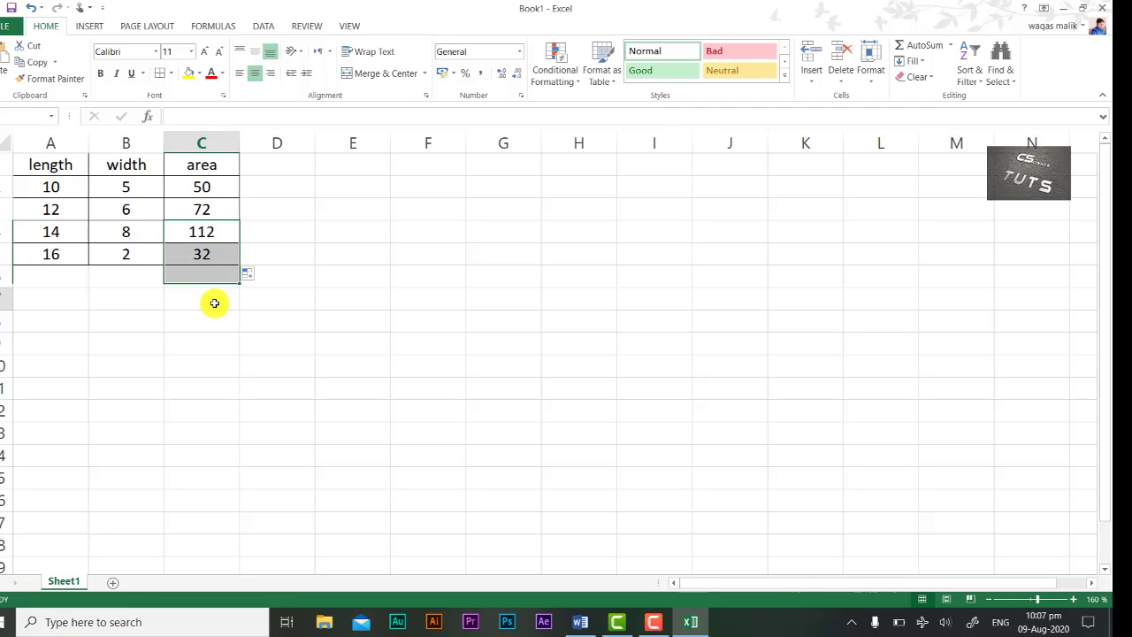
# Check the copied area formulas in cells C3, C4 and C5 one by one.
pyautogui.click(202, 207)
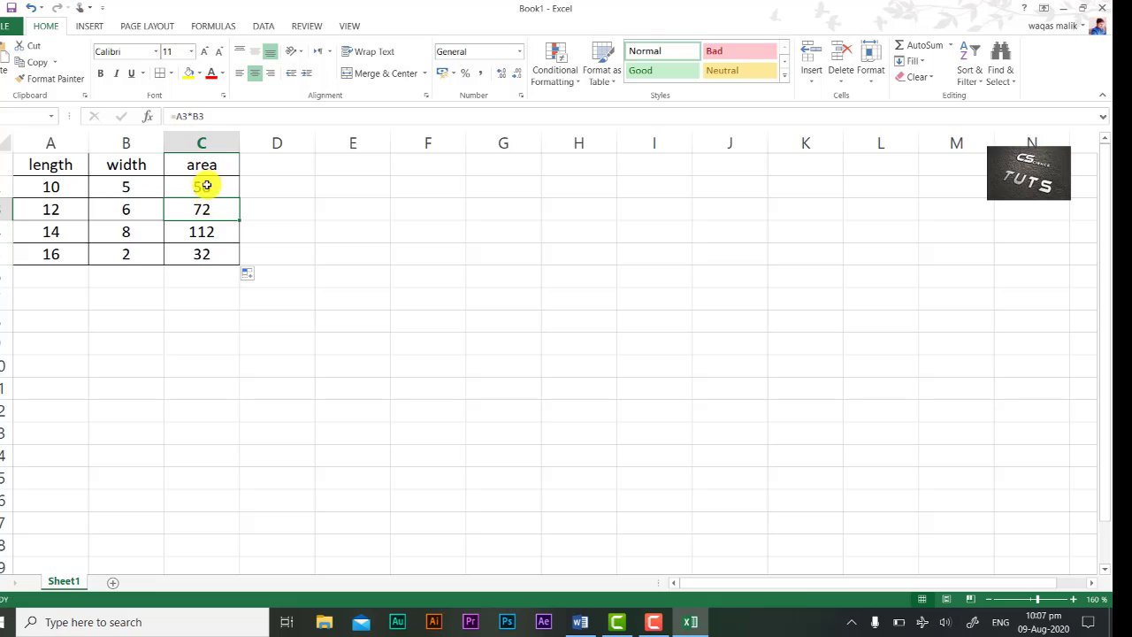
pyautogui.click(215, 233)
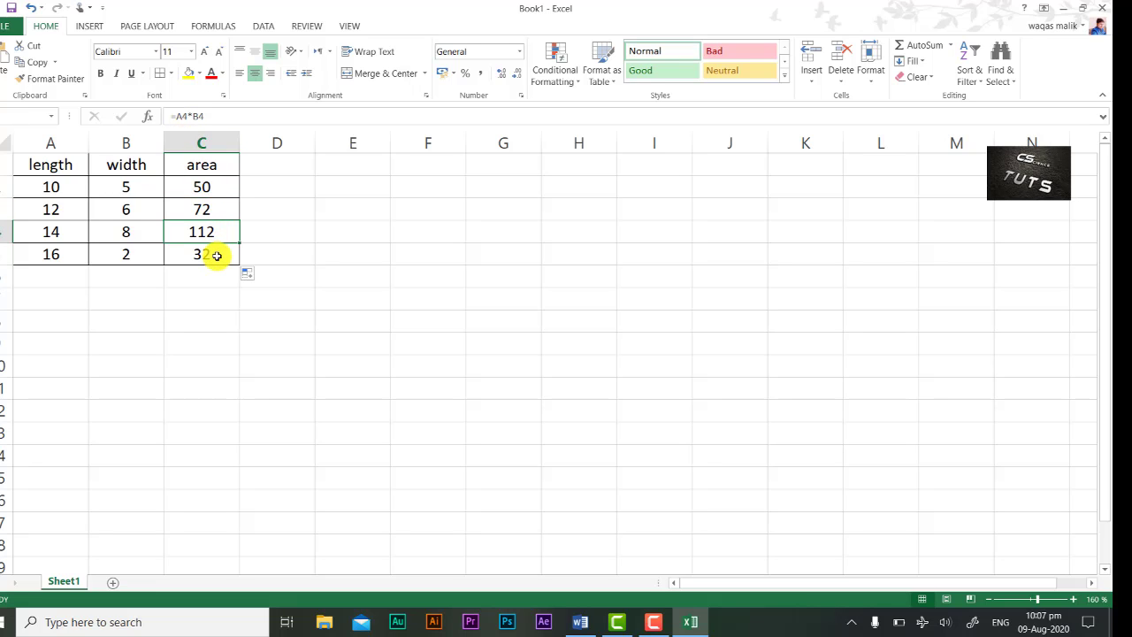
pyautogui.click(216, 255)
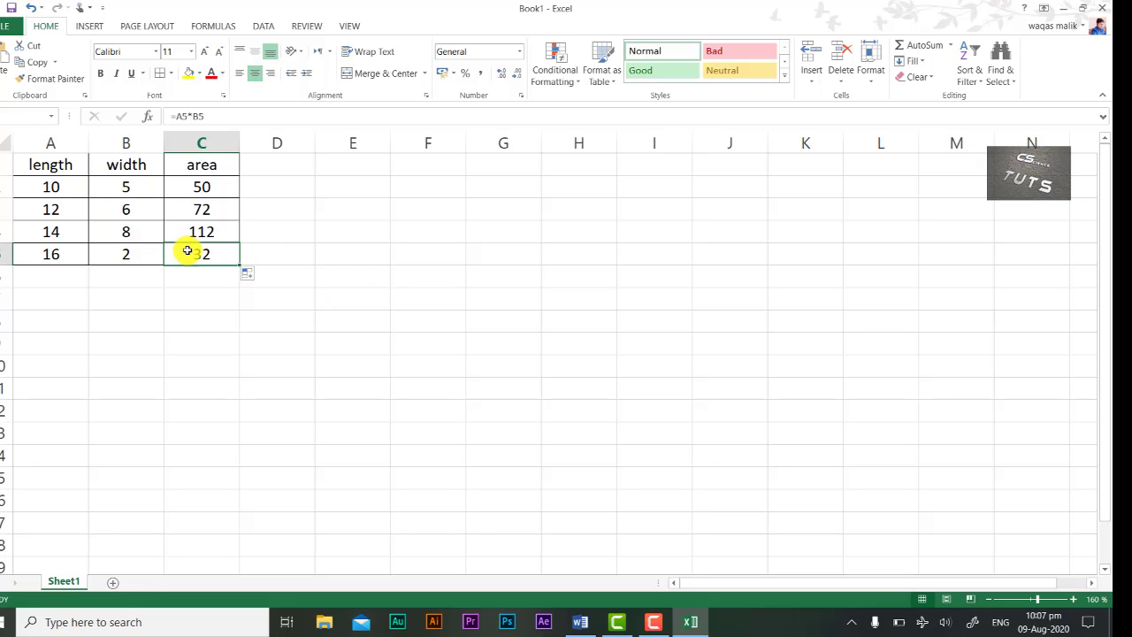
# Switch to the Word document and review the Practical 4 instructions and the area hint.
pyautogui.click(582, 622)
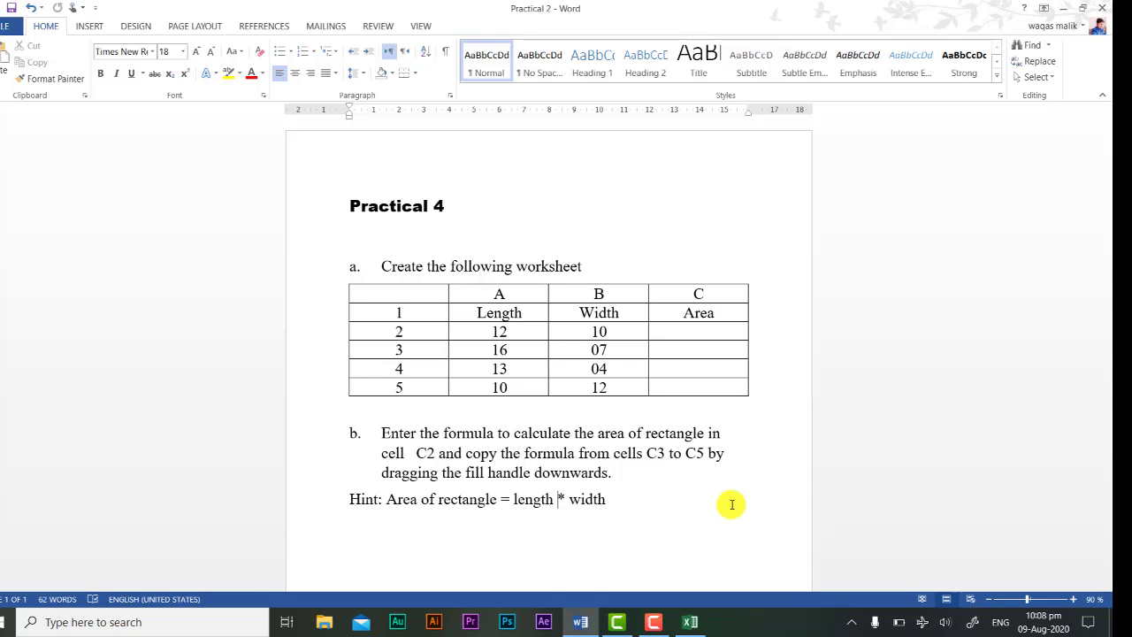
pyautogui.press('alt')
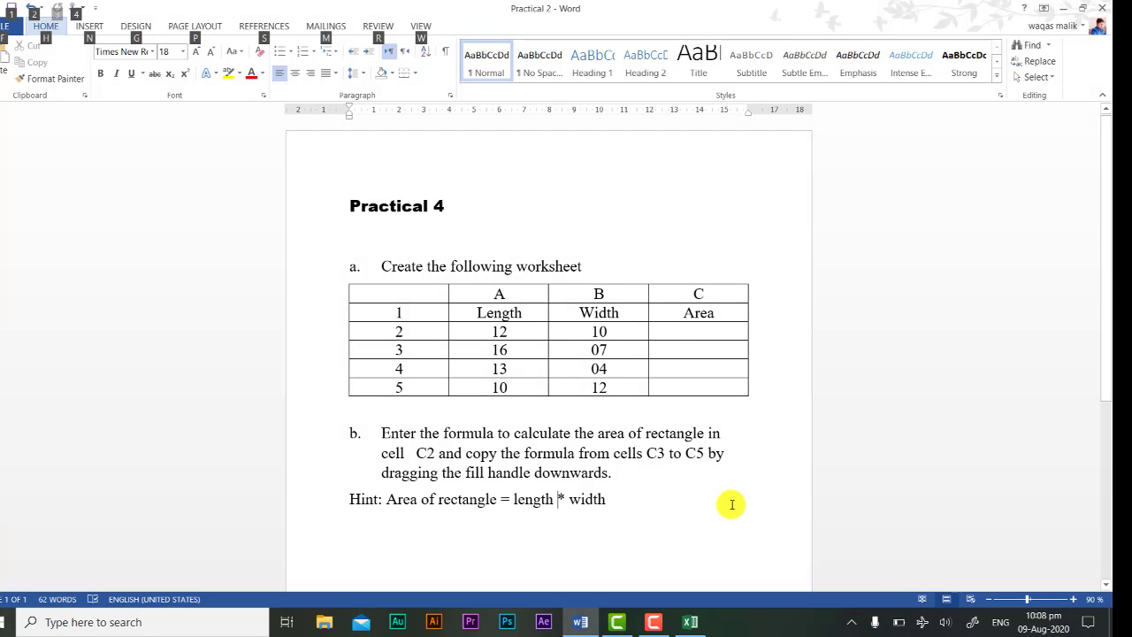
pyautogui.press('Escape')
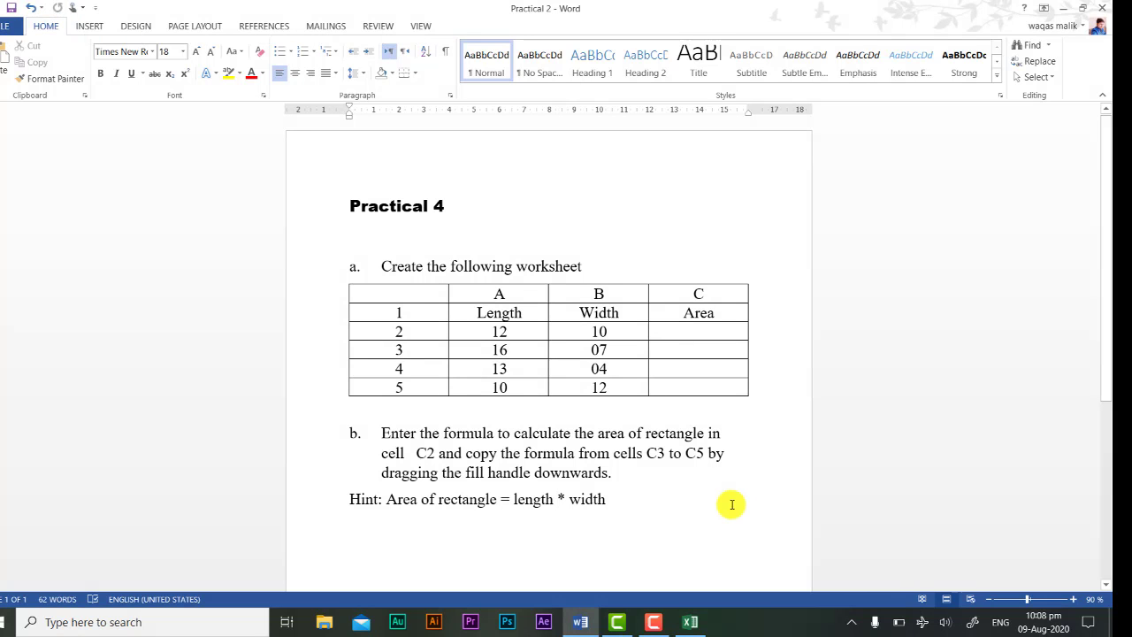